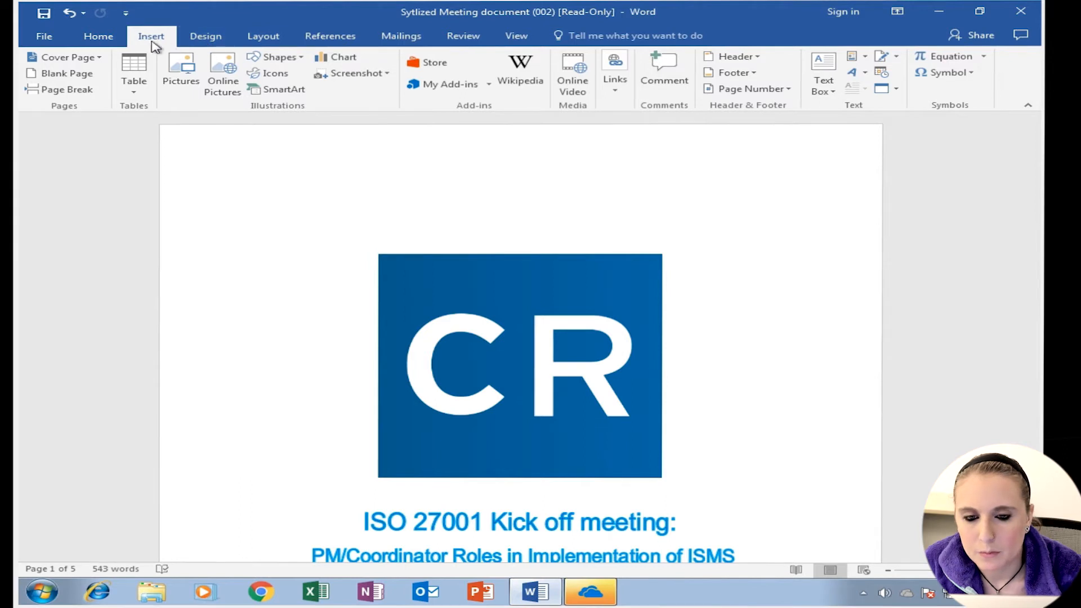
# - Open the custom watermark settings and try choosing a picture watermark
pyautogui.click(225, 44)
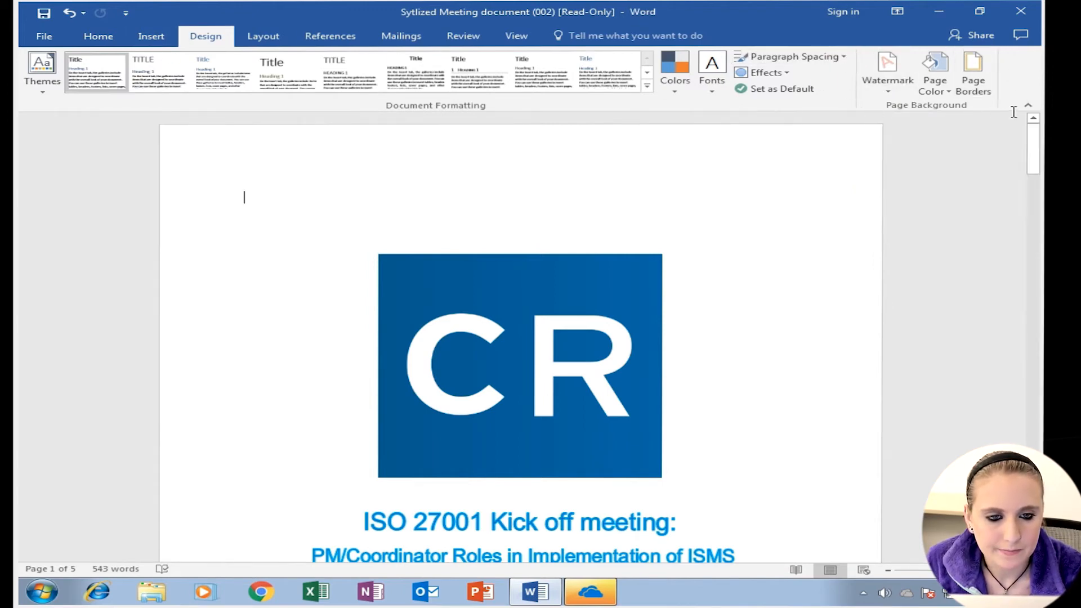
pyautogui.click(898, 79)
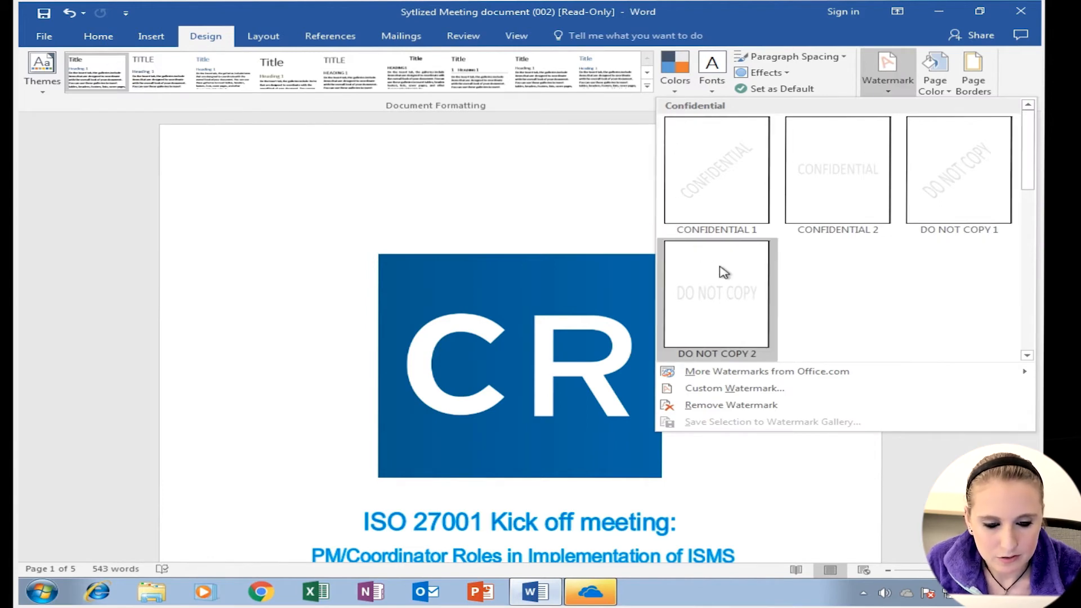
pyautogui.click(698, 388)
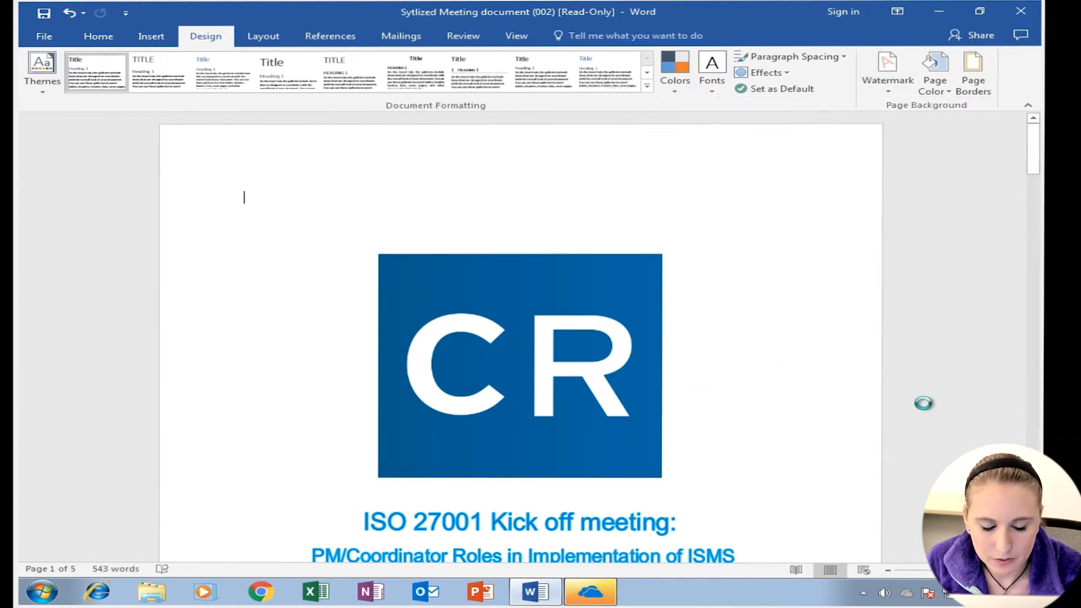
pyautogui.click(365, 214)
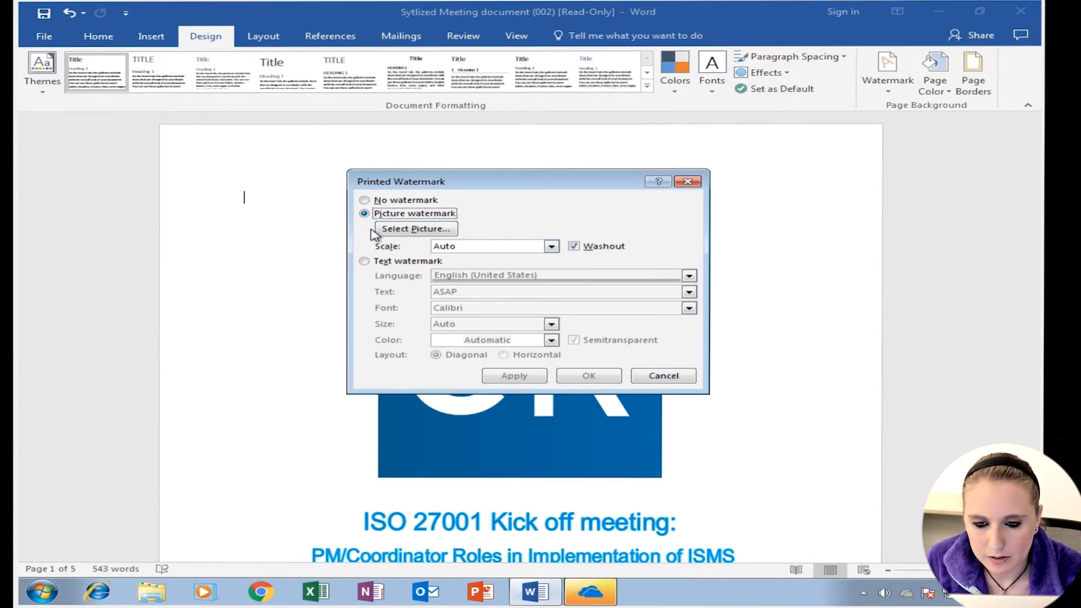
pyautogui.click(388, 228)
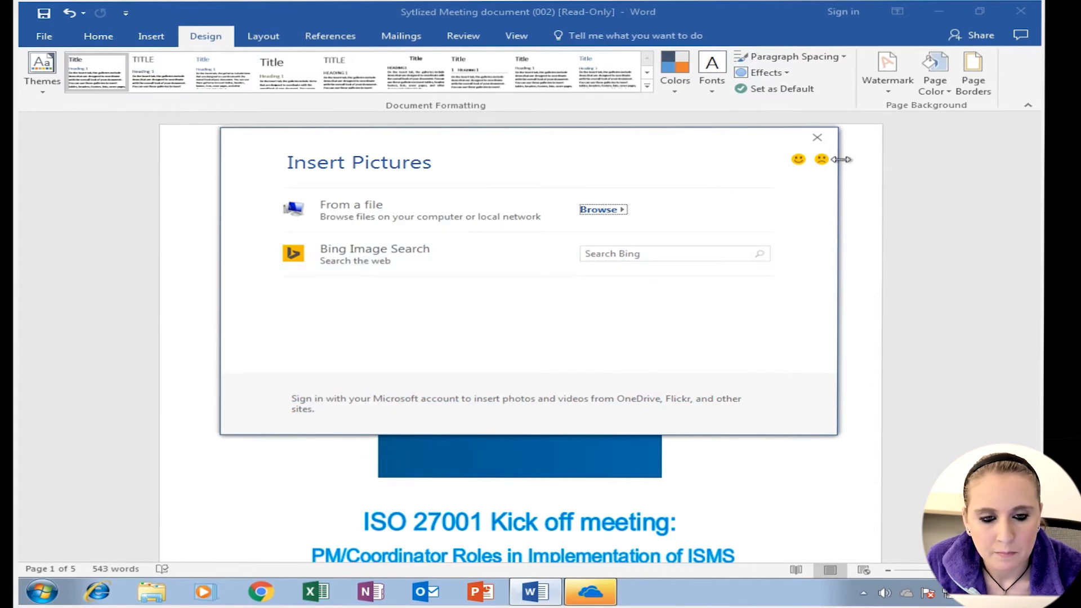
pyautogui.click(817, 137)
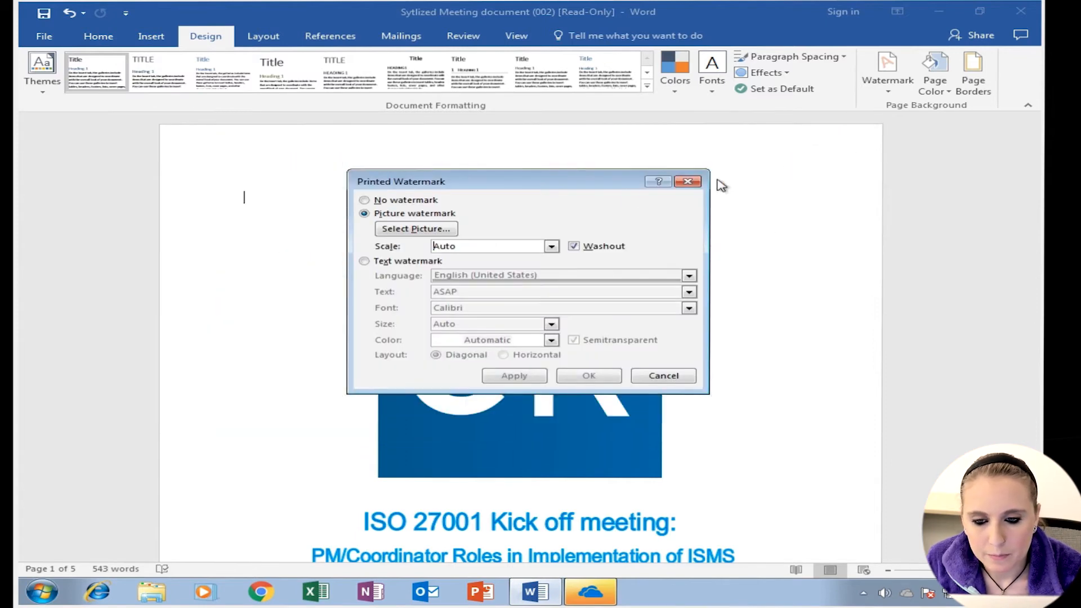
# - Switch to a text watermark in English (United States) and set its text to CrossRealms
pyautogui.click(364, 261)
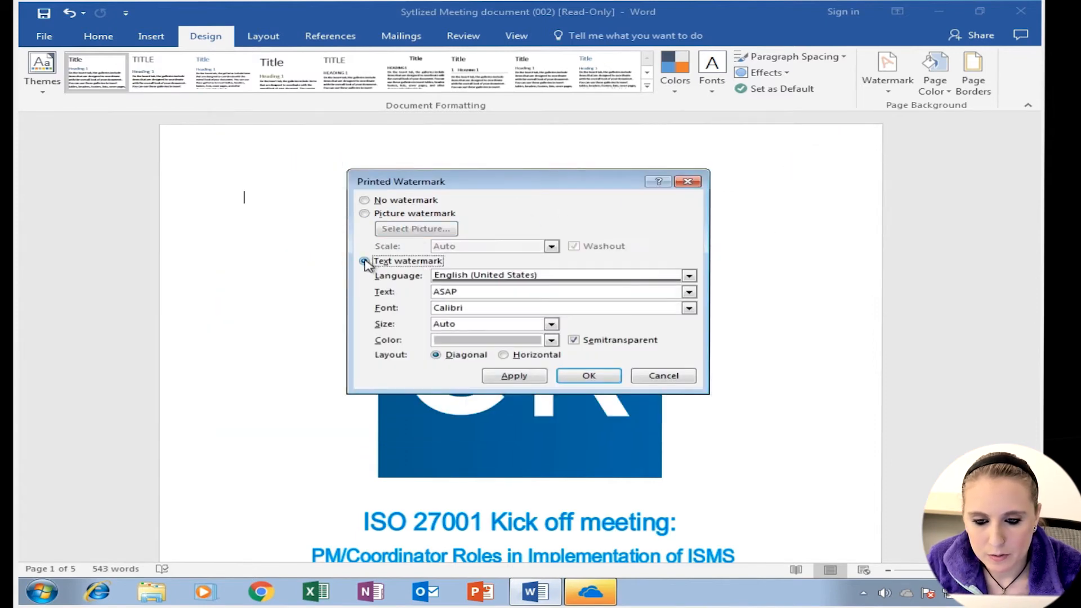
pyautogui.click(689, 276)
pyautogui.click(625, 258)
pyautogui.click(495, 292)
pyautogui.moveTo(496, 293); pyautogui.dragTo(410, 293)
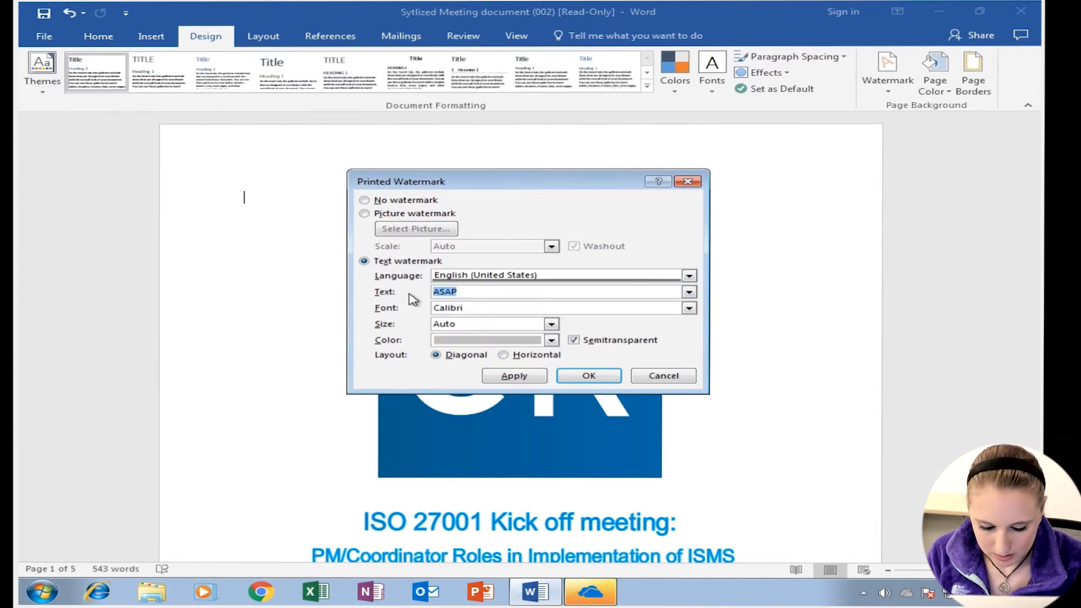
pyautogui.write('H')
pyautogui.press('BackSpace')
pyautogui.write('CrossRealms')
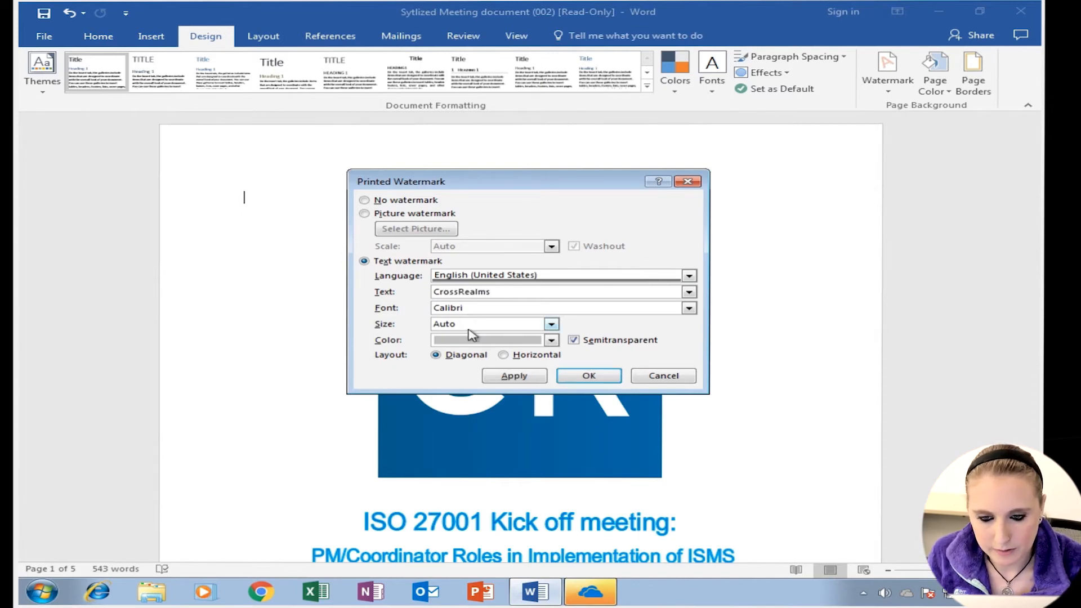
# - Set the watermark font to Calibri and its colour to a blue theme colour
pyautogui.click(689, 309)
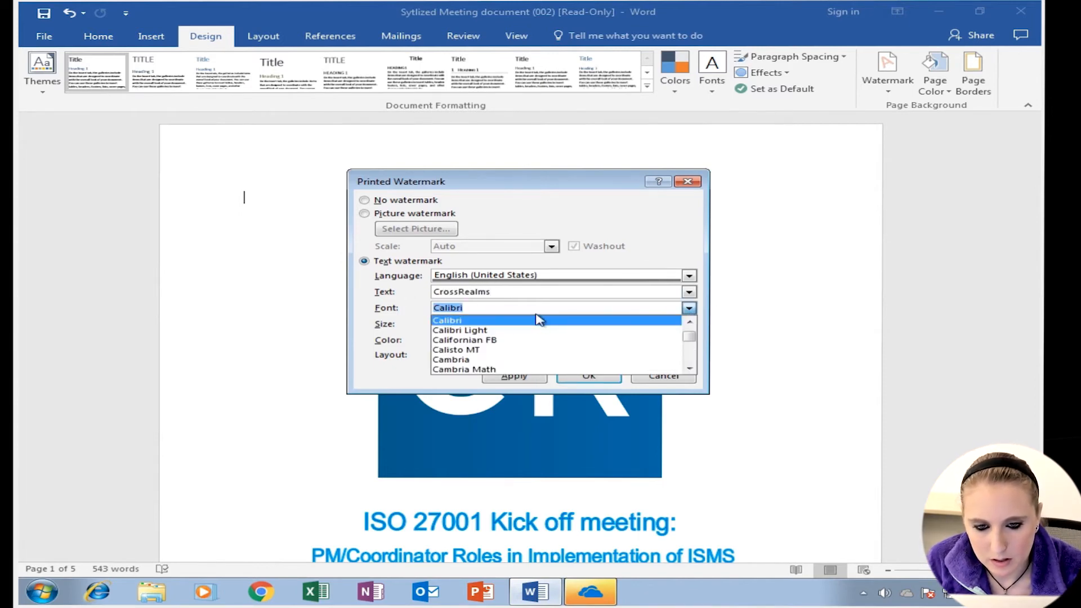
pyautogui.click(612, 255)
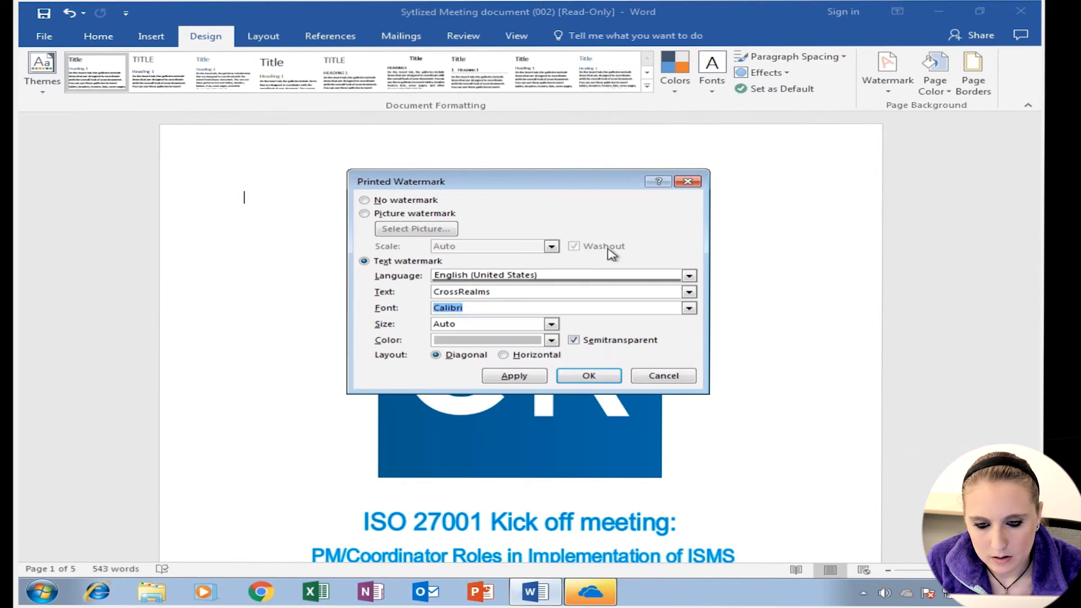
pyautogui.click(551, 341)
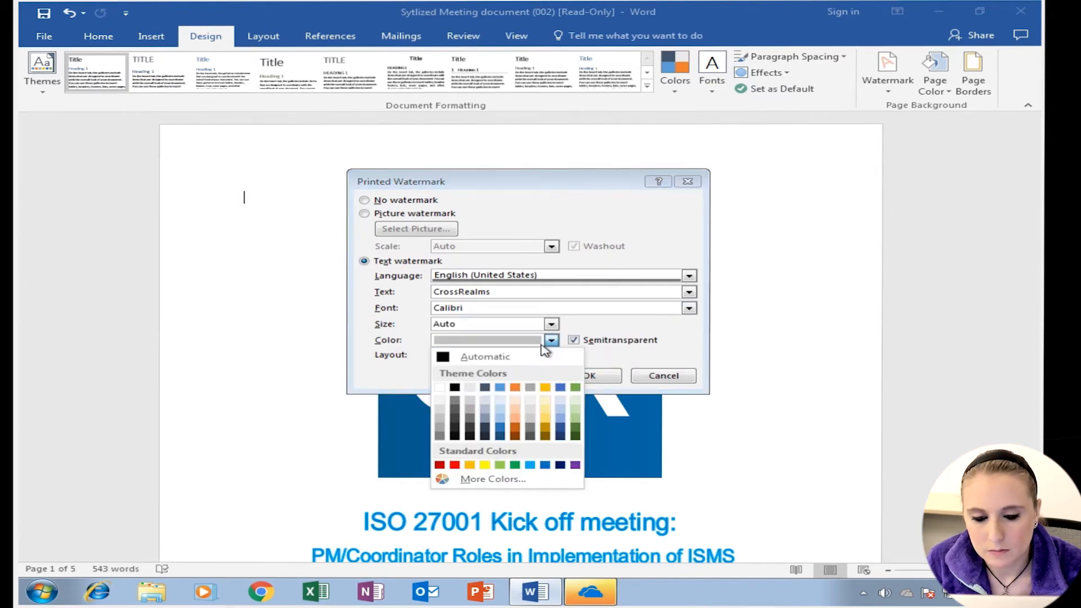
pyautogui.click(500, 387)
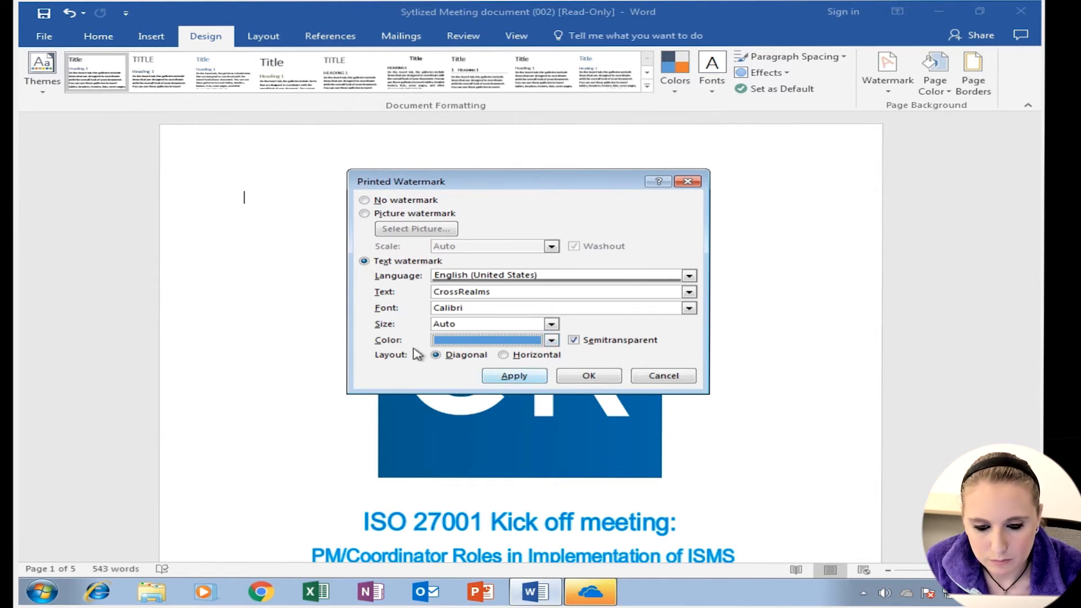
# - Keep the watermark size at Auto, apply the text watermark and close the dialog
pyautogui.click(551, 325)
pyautogui.scroll(-2, 551, 361)
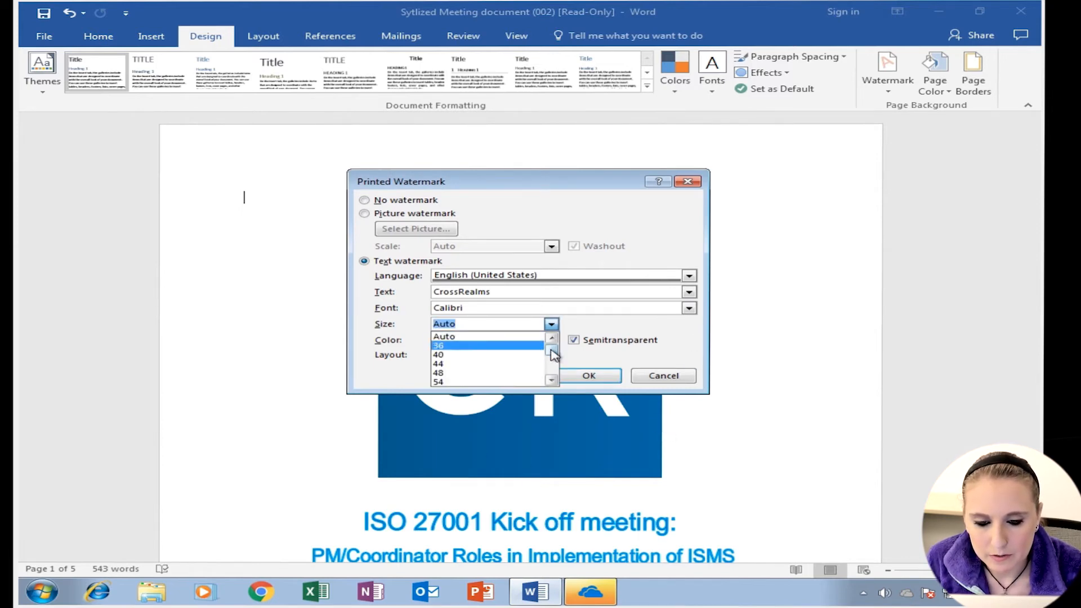
pyautogui.moveTo(551, 358); pyautogui.dragTo(551, 370)
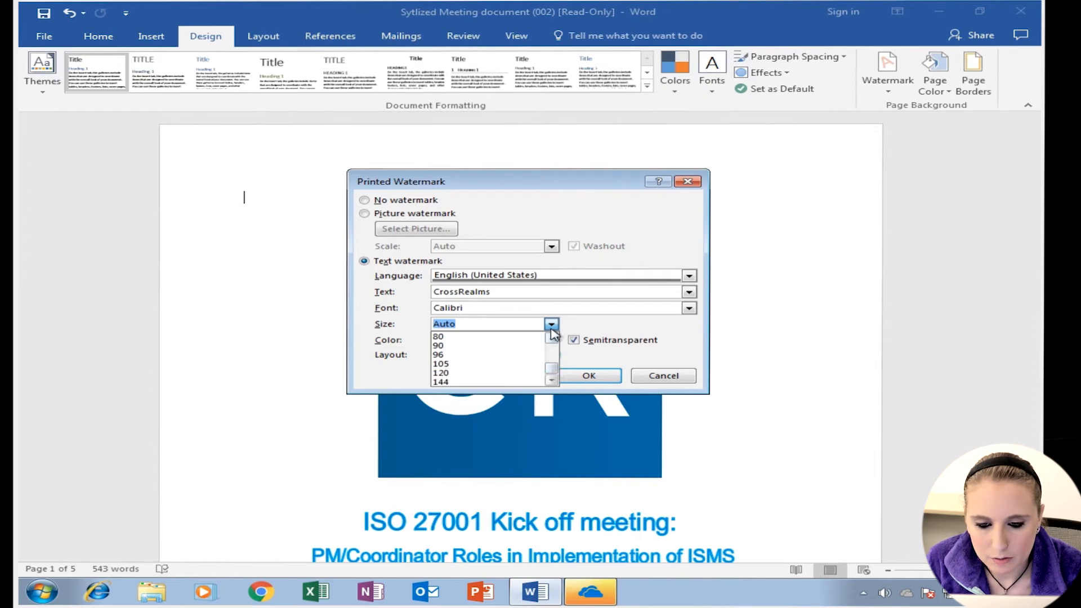
pyautogui.click(551, 327)
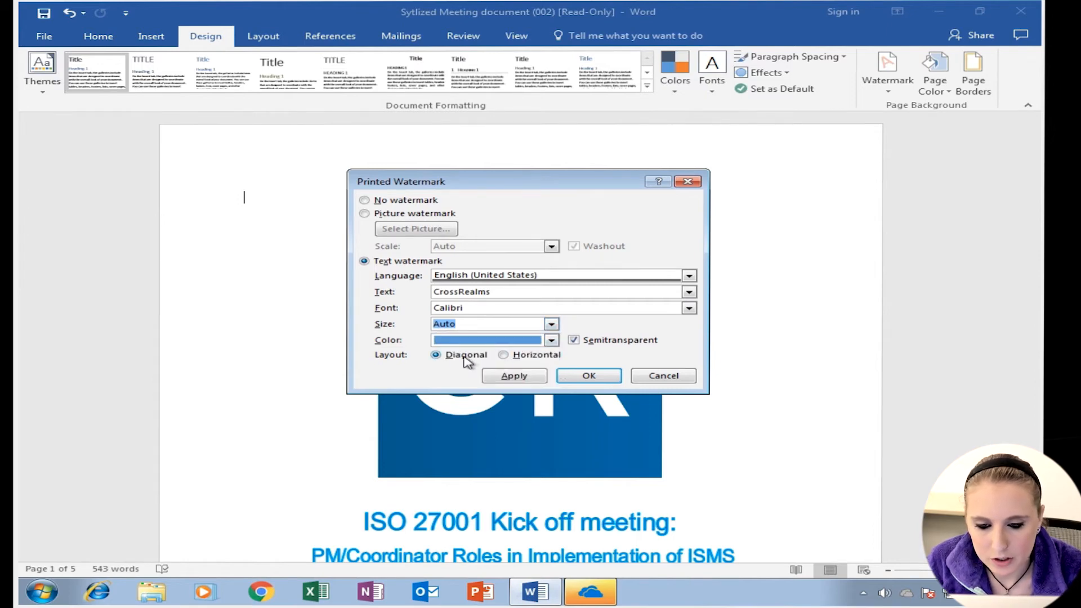
pyautogui.click(513, 376)
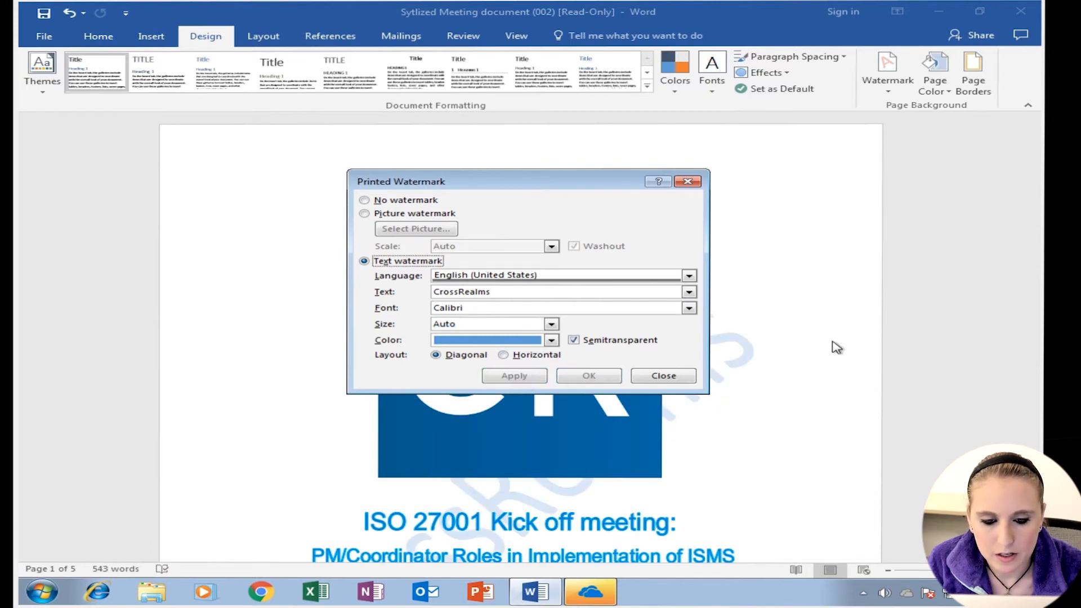
pyautogui.click(663, 375)
# - Apply the CONFIDENTIAL 1 watermark preset to the document
pyautogui.moveTo(1034, 166); pyautogui.dragTo(1033, 216)
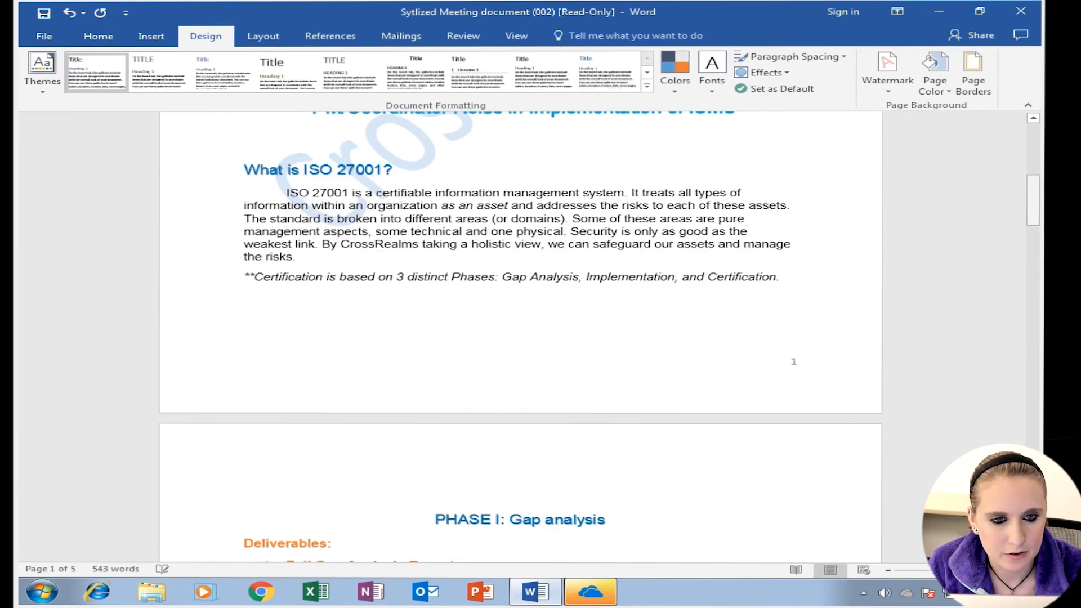
pyautogui.click(897, 91)
pyautogui.click(767, 163)
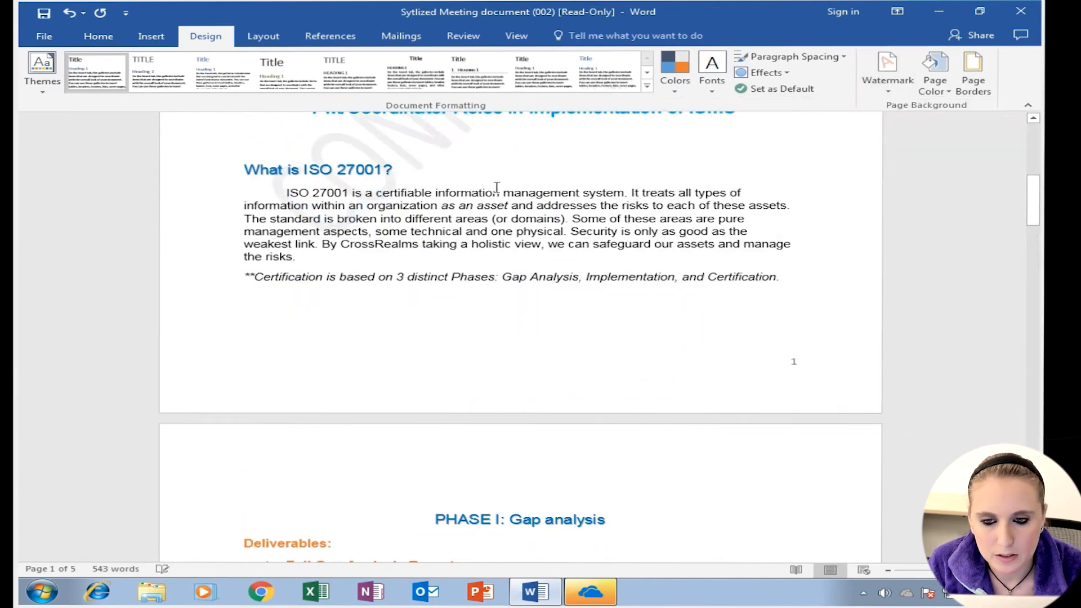
pyautogui.moveTo(1035, 201); pyautogui.dragTo(1034, 141)
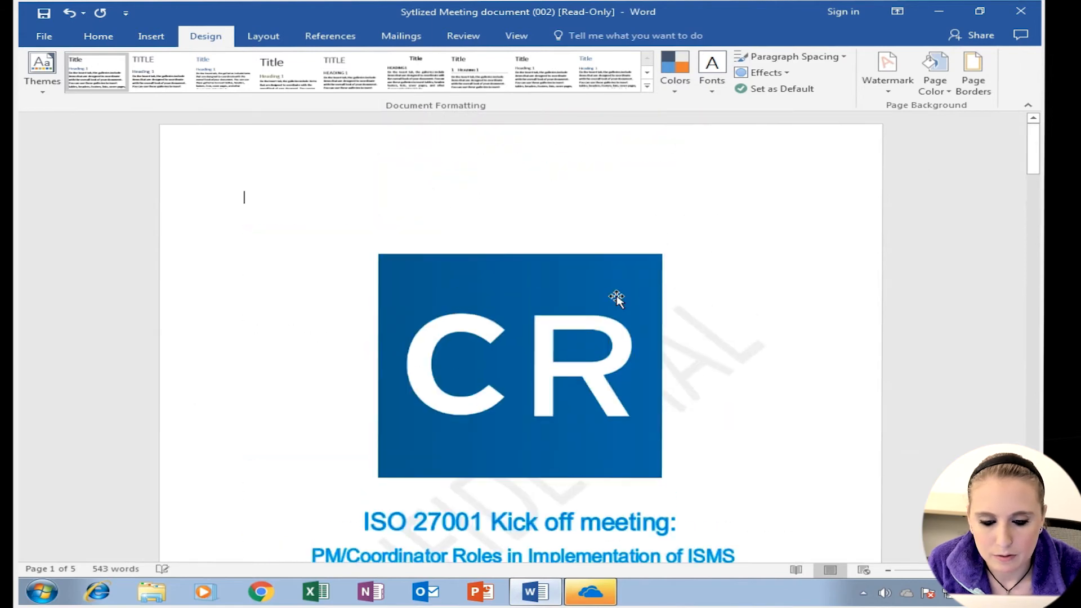
# - Set the page colour to a bright blue picked from the standard colour hexagon
pyautogui.click(938, 73)
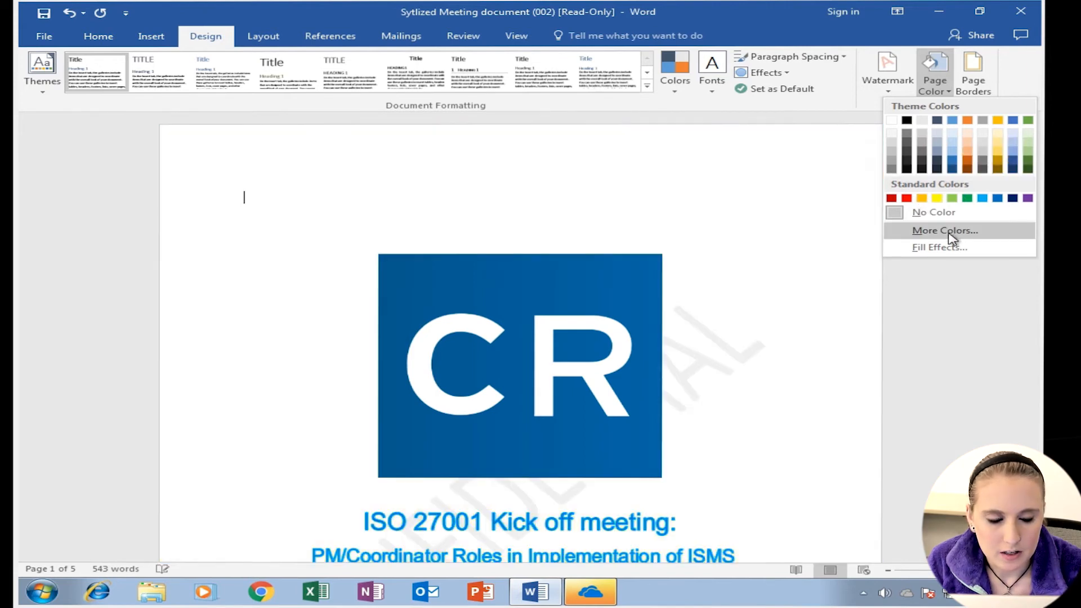
pyautogui.click(945, 232)
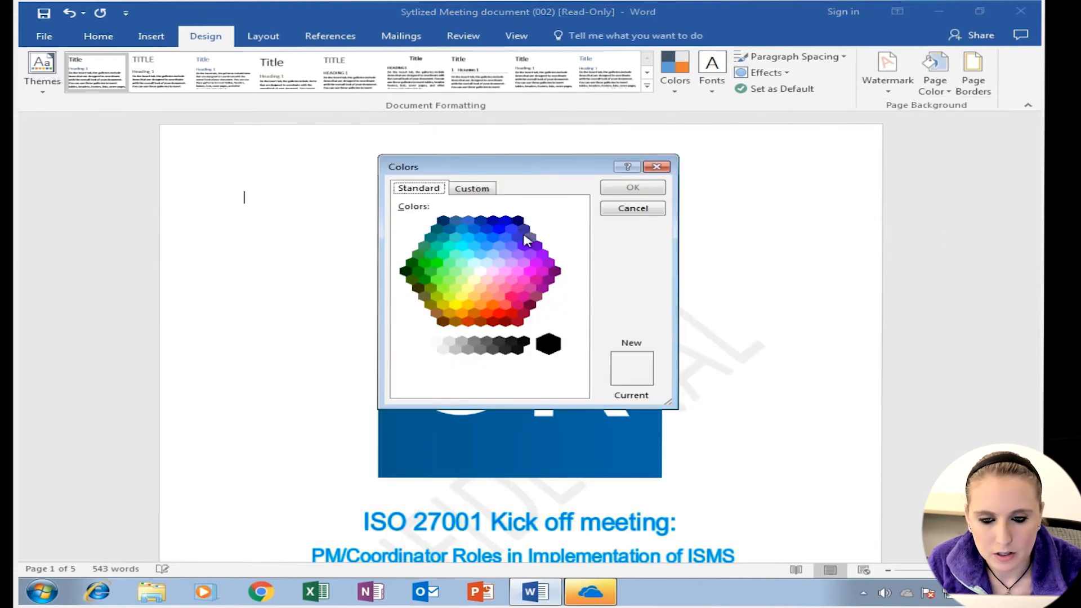
pyautogui.click(473, 188)
pyautogui.moveTo(510, 276); pyautogui.dragTo(487, 230)
pyautogui.click(621, 195)
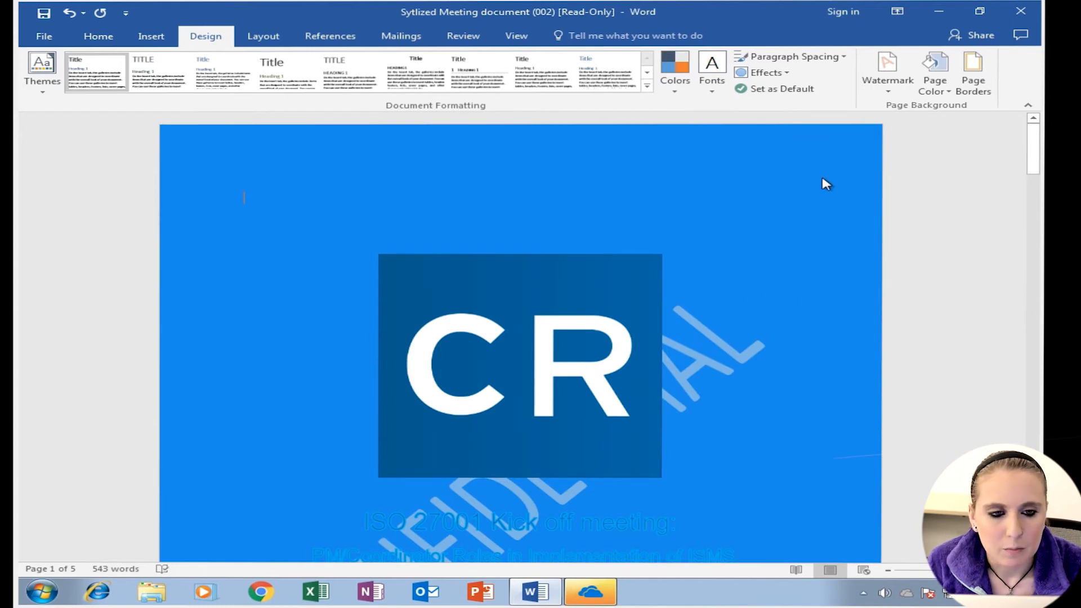
# - Open the page border settings and choose the Custom border setting
pyautogui.click(962, 90)
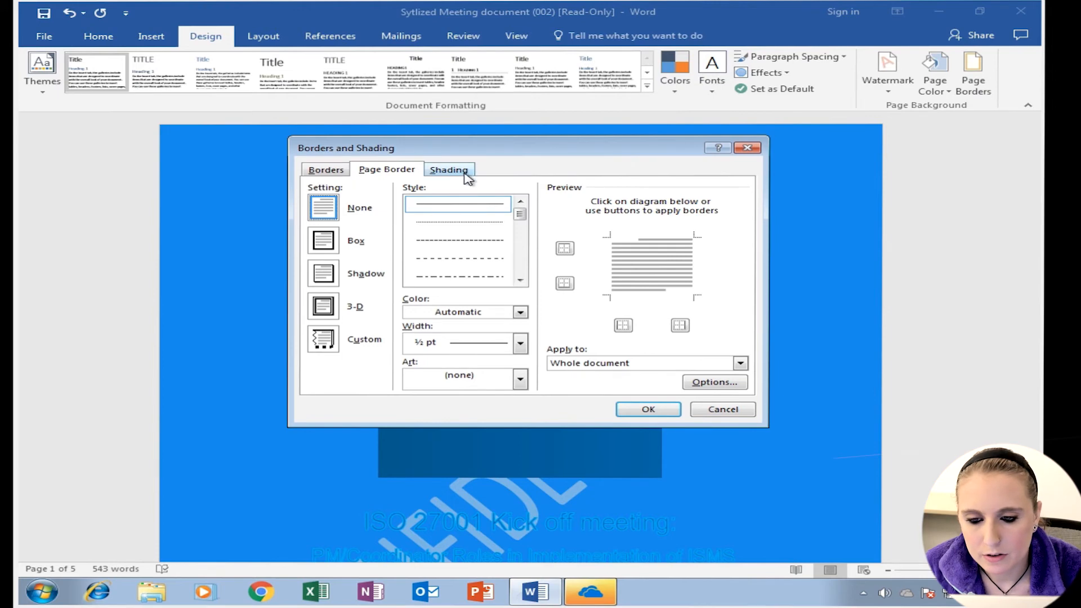
pyautogui.click(330, 245)
pyautogui.click(332, 273)
pyautogui.click(324, 306)
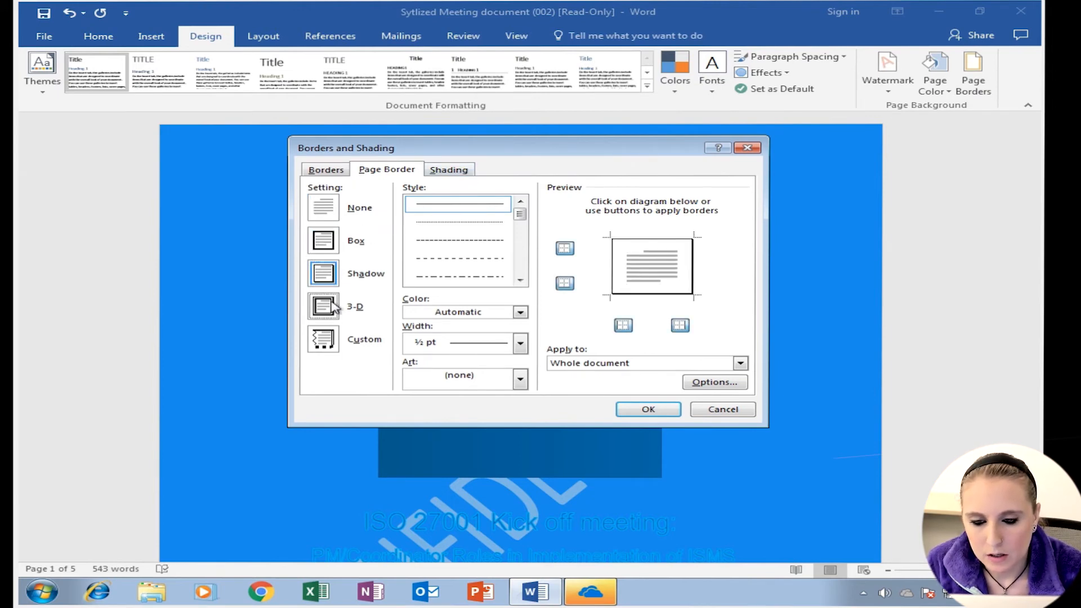
pyautogui.click(324, 339)
pyautogui.click(319, 216)
pyautogui.click(322, 243)
pyautogui.click(325, 277)
pyautogui.click(325, 335)
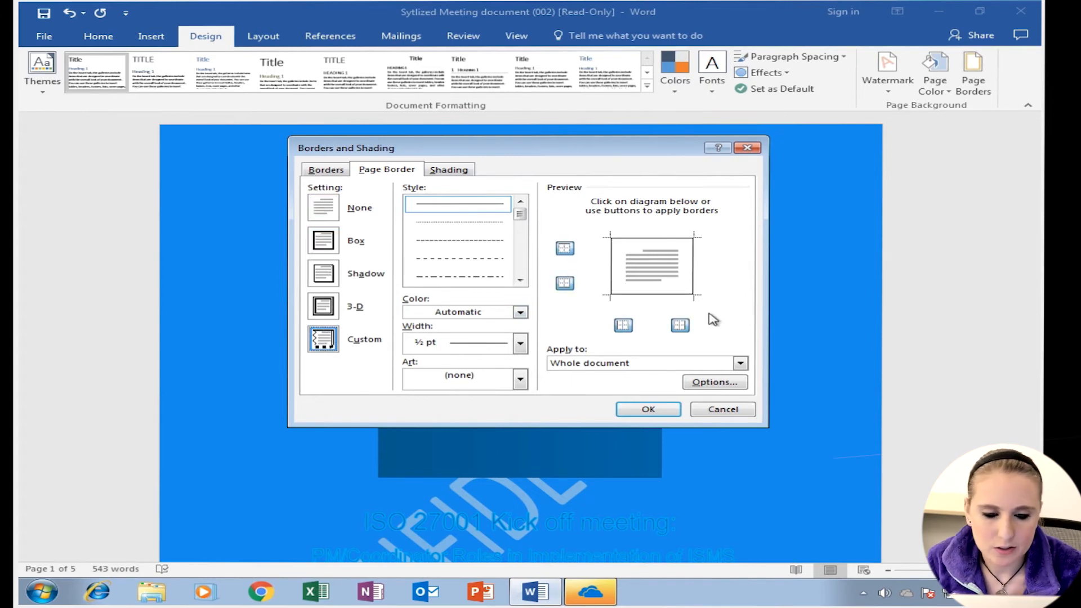
# - Apply a thick solid 3 pt line style to the page's top border
pyautogui.moveTo(519, 214); pyautogui.dragTo(521, 230)
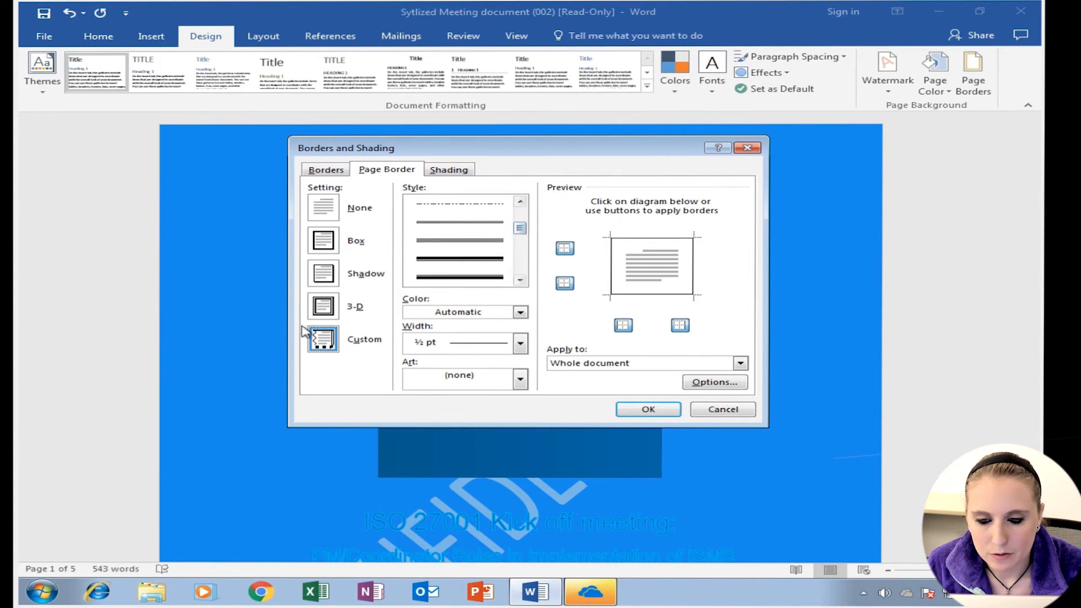
pyautogui.click(642, 241)
pyautogui.click(502, 277)
pyautogui.click(636, 241)
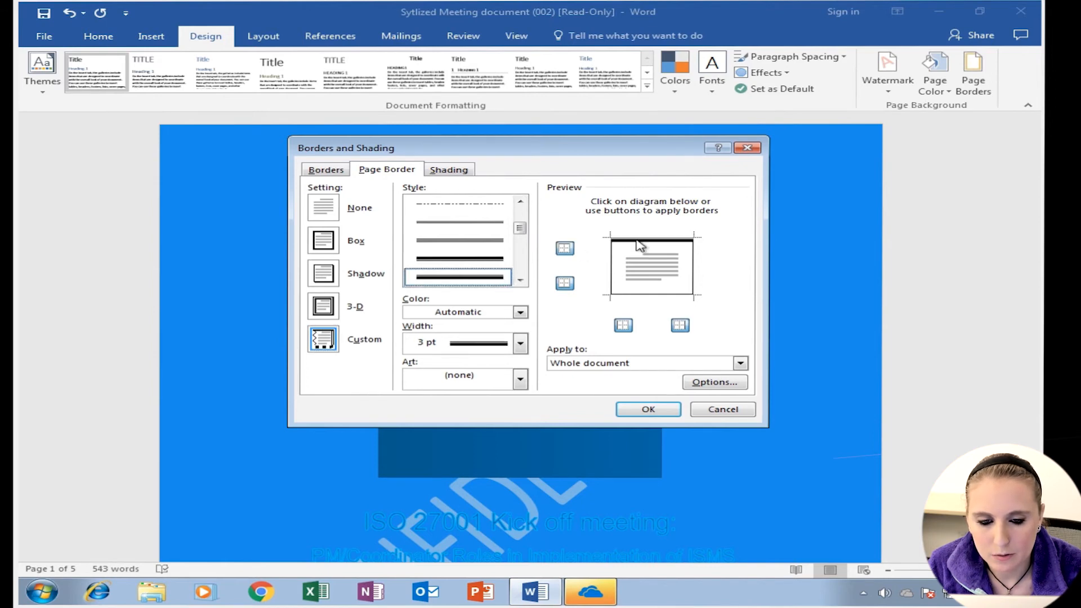
# - Apply a wavy ¾ pt line style to the page's left border
pyautogui.click(520, 280)
pyautogui.click(520, 280)
pyautogui.click(519, 279)
pyautogui.click(519, 280)
pyautogui.click(521, 281)
pyautogui.click(521, 281)
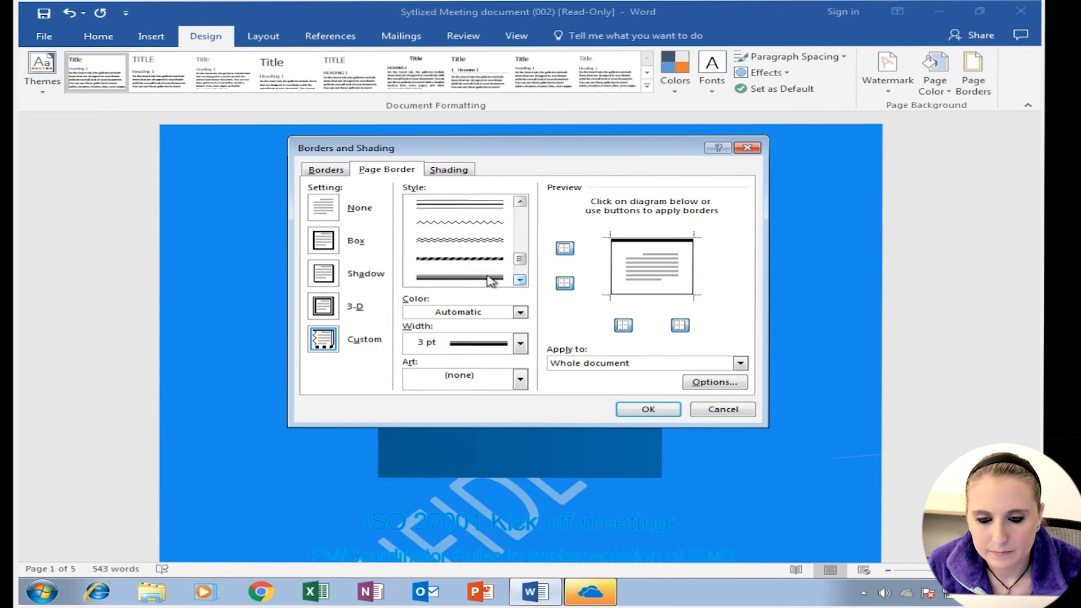
pyautogui.click(478, 244)
pyautogui.click(614, 266)
# - Apply a thick dashed 3 pt line style to the page's bottom border
pyautogui.click(520, 280)
pyautogui.click(520, 280)
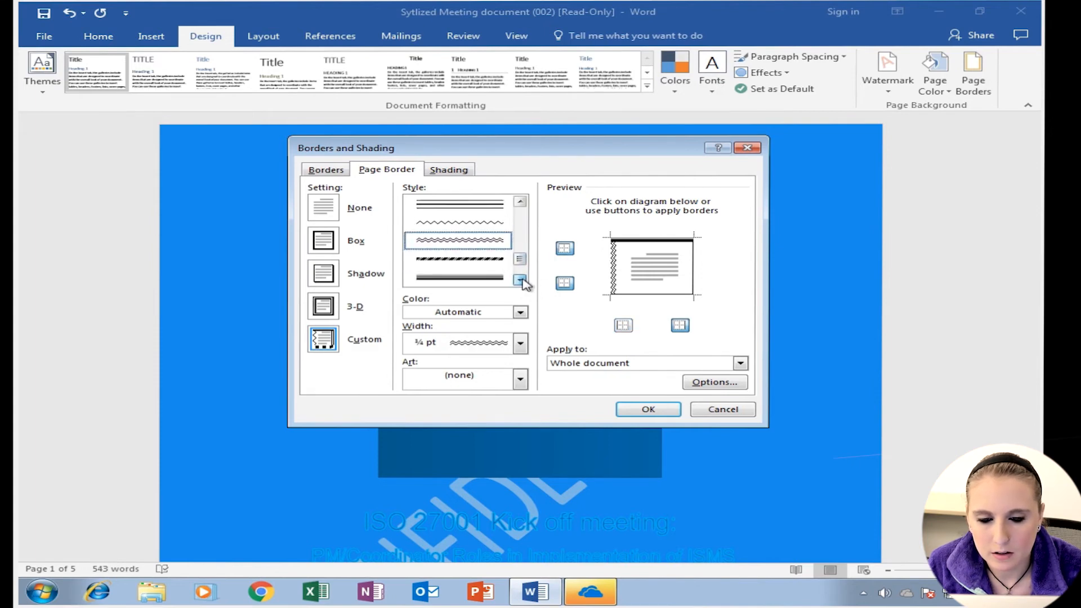
pyautogui.click(478, 264)
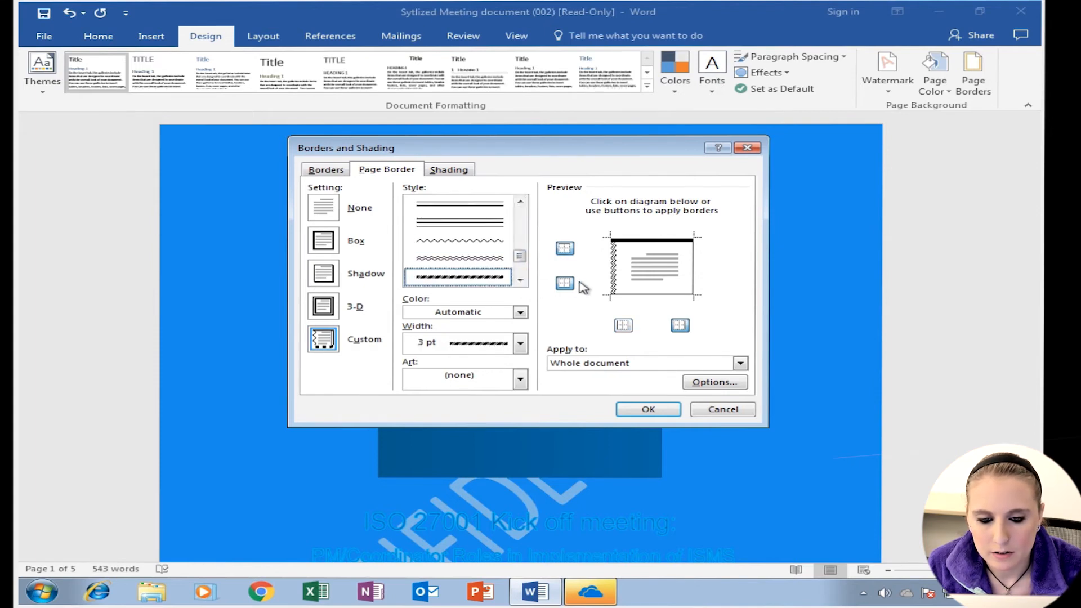
pyautogui.click(641, 294)
# - Apply a thick solid 3 pt line to the page's right border and confirm the page border
pyautogui.click(520, 280)
pyautogui.click(519, 280)
pyautogui.click(520, 280)
pyautogui.click(519, 279)
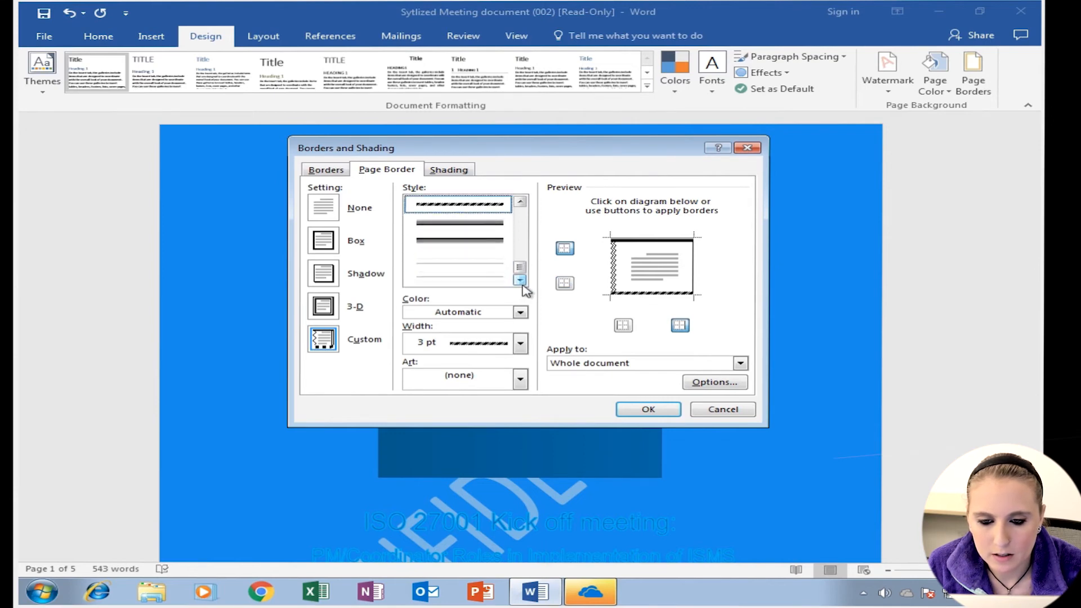
pyautogui.scroll(1, 481, 237)
pyautogui.click(459, 277)
pyautogui.click(694, 269)
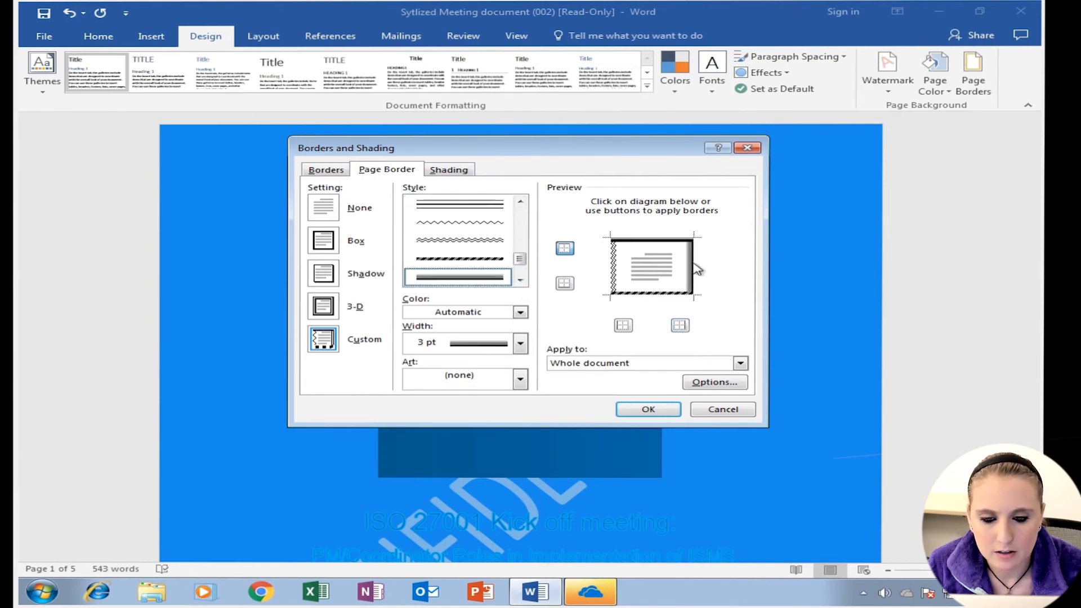
pyautogui.click(648, 409)
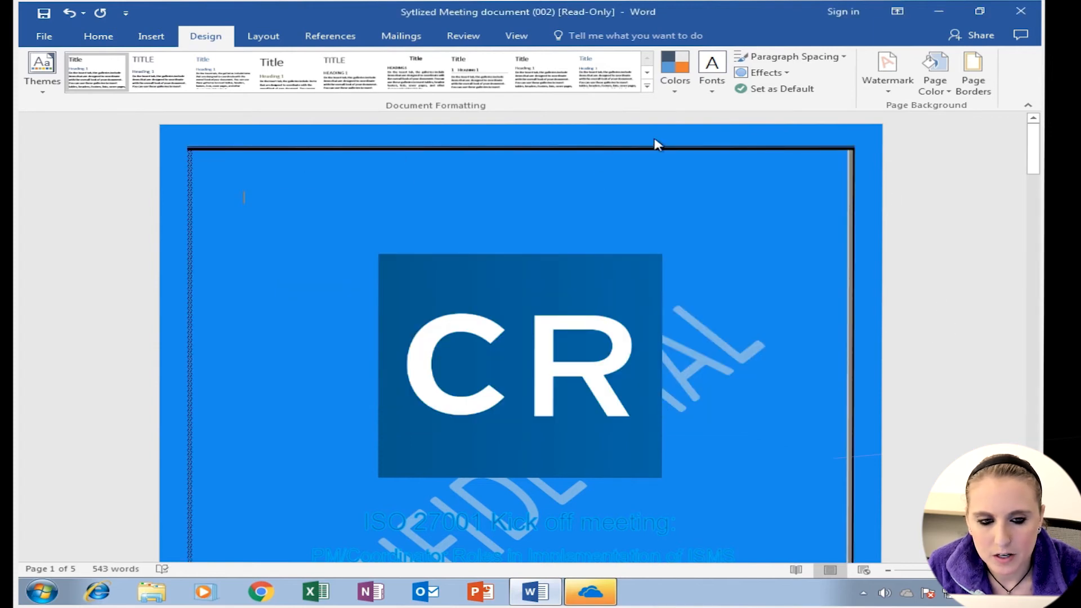
pyautogui.moveTo(1033, 152); pyautogui.dragTo(1035, 189)
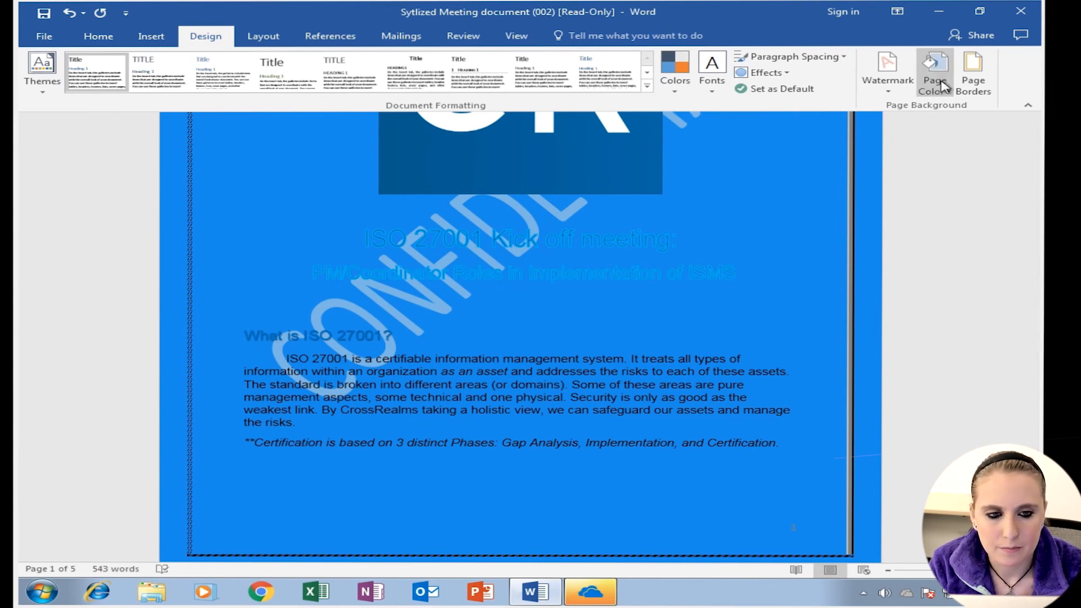
# - Change the page border setting to 3-D and apply it
pyautogui.click(973, 76)
pyautogui.click(322, 315)
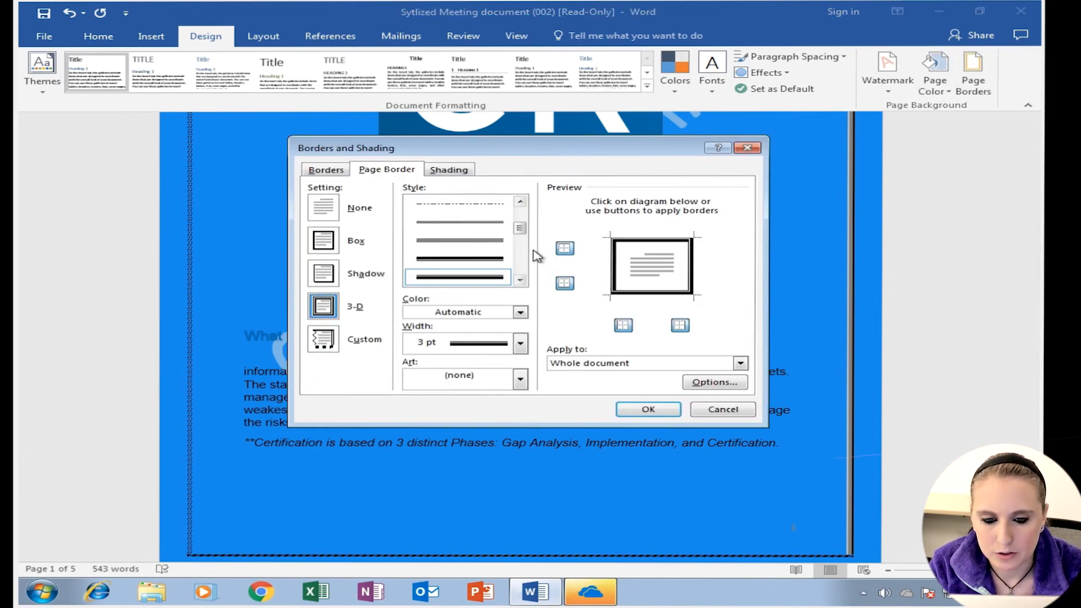
pyautogui.click(648, 409)
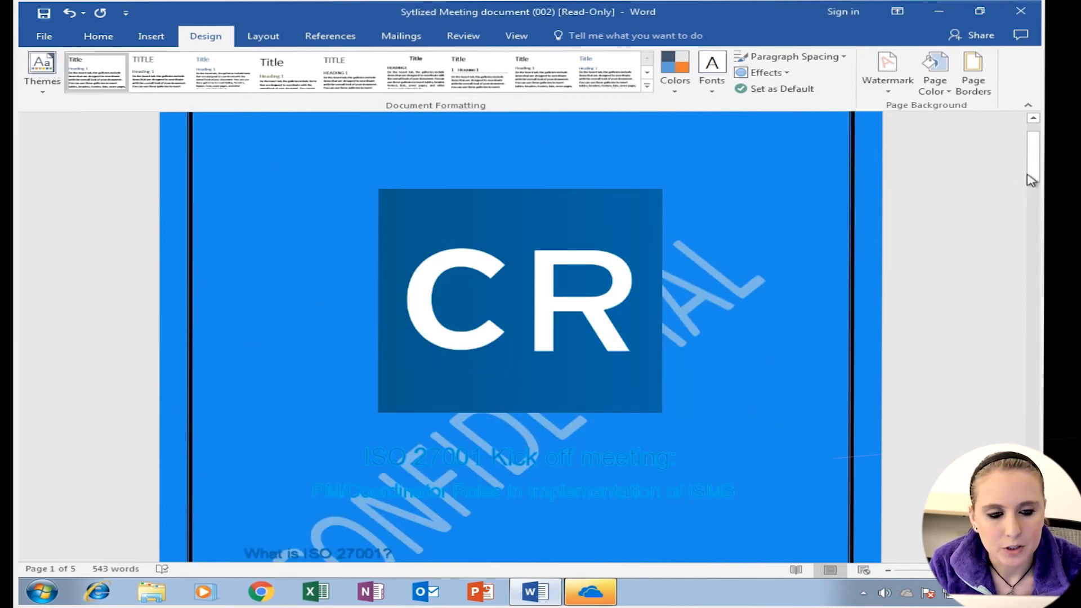
# - Undo the recent page border, page colour, watermark and header changes
pyautogui.moveTo(1033, 161); pyautogui.dragTo(1033, 170)
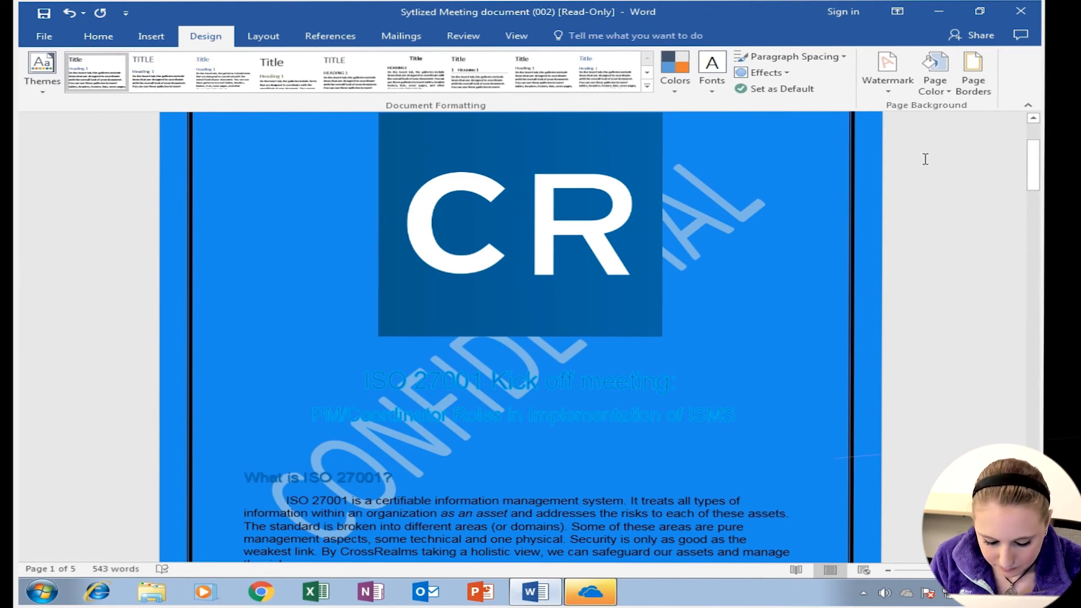
pyautogui.moveTo(1034, 180); pyautogui.dragTo(1034, 135)
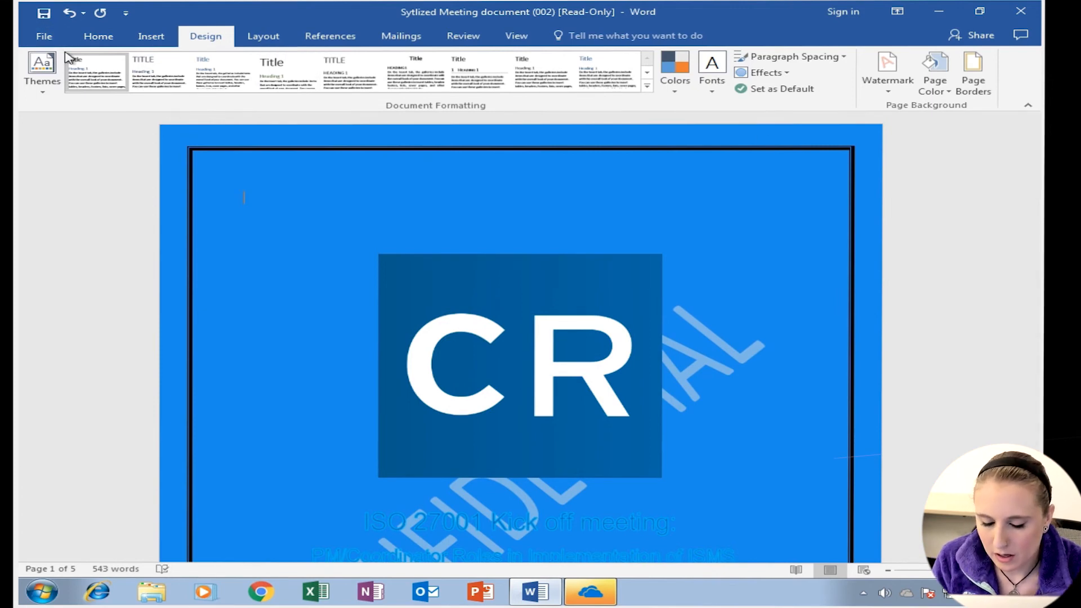
pyautogui.scroll(-1, 66, 57)
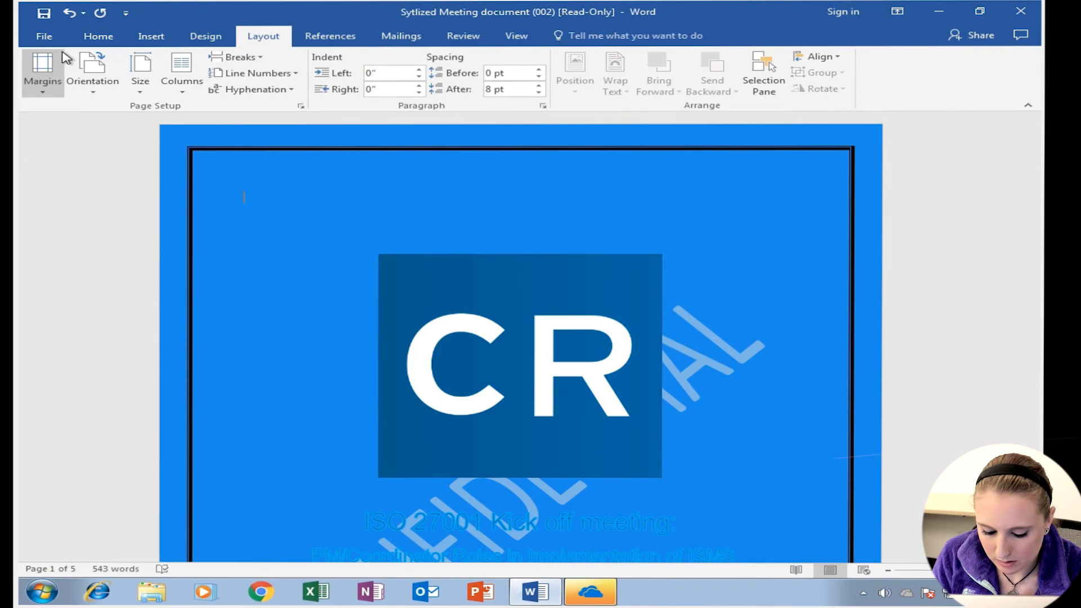
pyautogui.hotkey('ctrl', 'z')
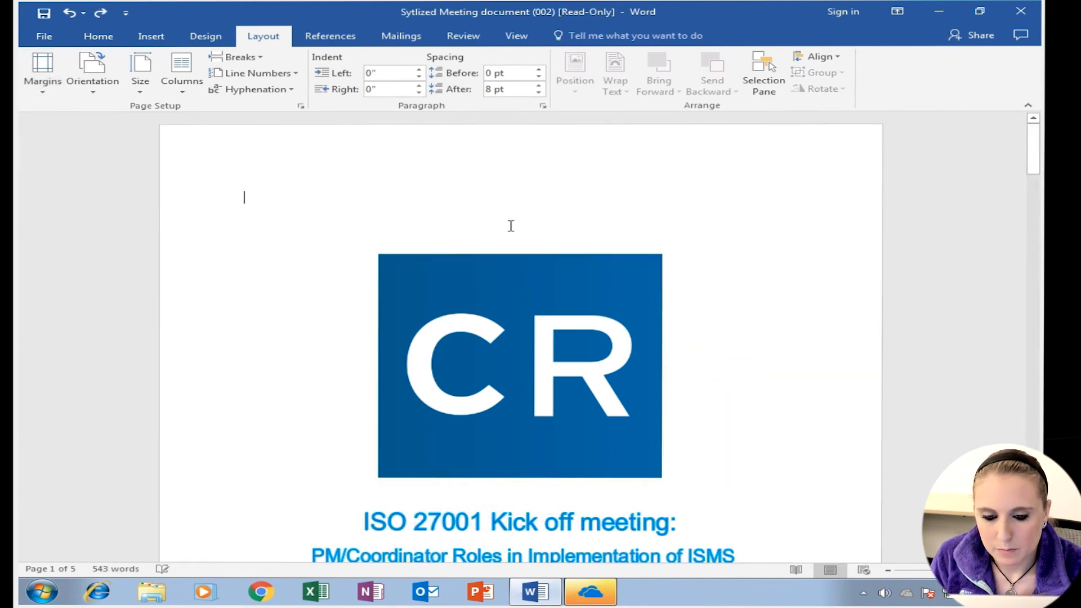
pyautogui.hotkey('ctrl', 'z')
pyautogui.hotkey('ctrl', 'z')
pyautogui.hotkey('ctrl', 'z')
pyautogui.hotkey('ctrl', 'z')
pyautogui.hotkey('ctrl', 'z')
pyautogui.hotkey('ctrl', 'z')
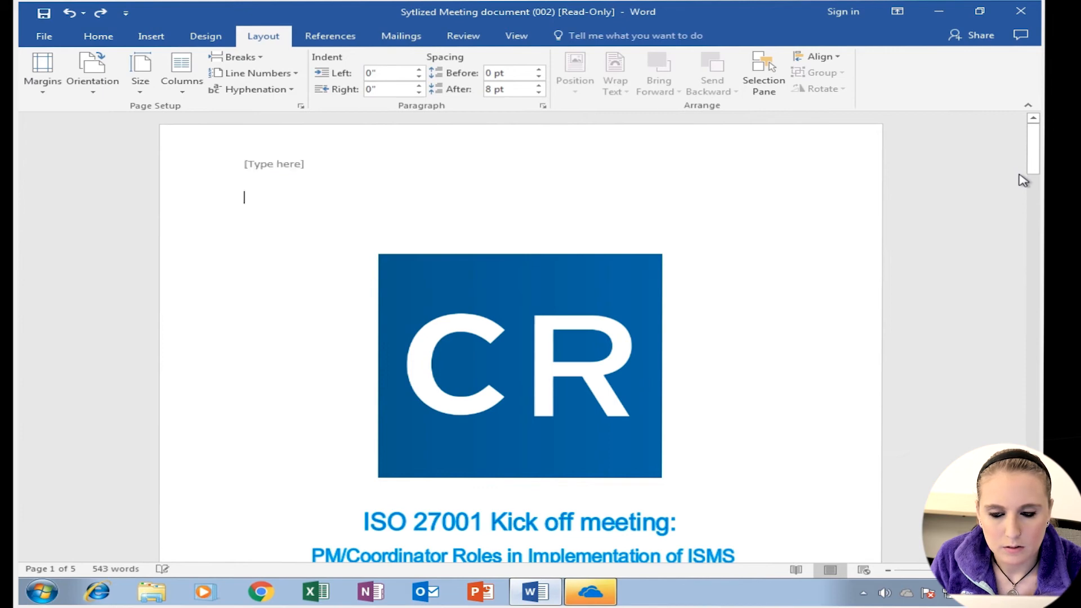
pyautogui.hotkey('ctrl', 'z')
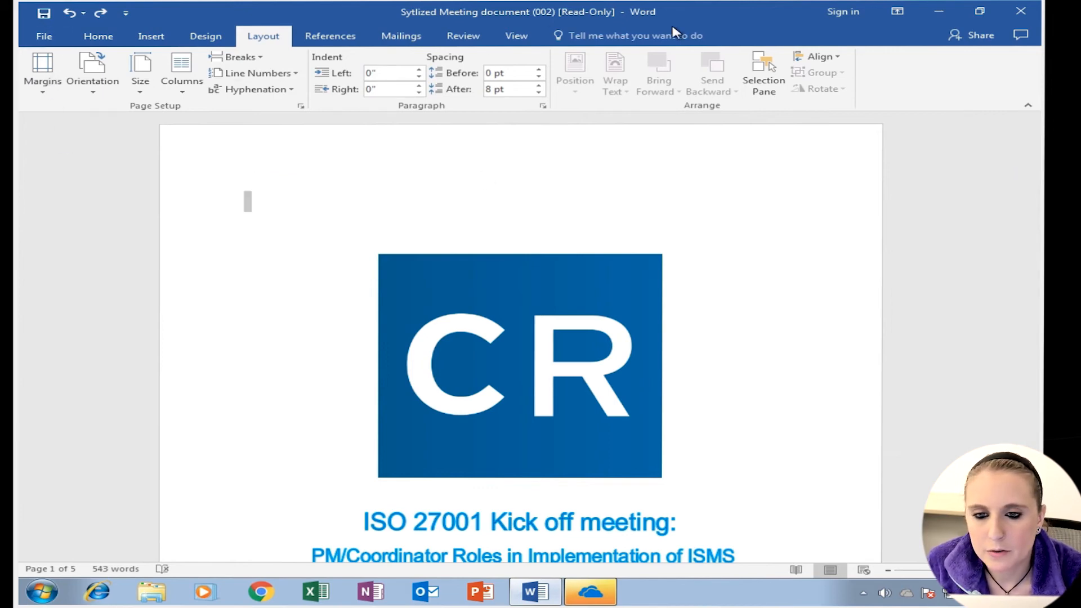
# - Save a copy as a Word Document named Sytlized Meeting document (002) in the Network Shortcuts folder
pyautogui.click(45, 40)
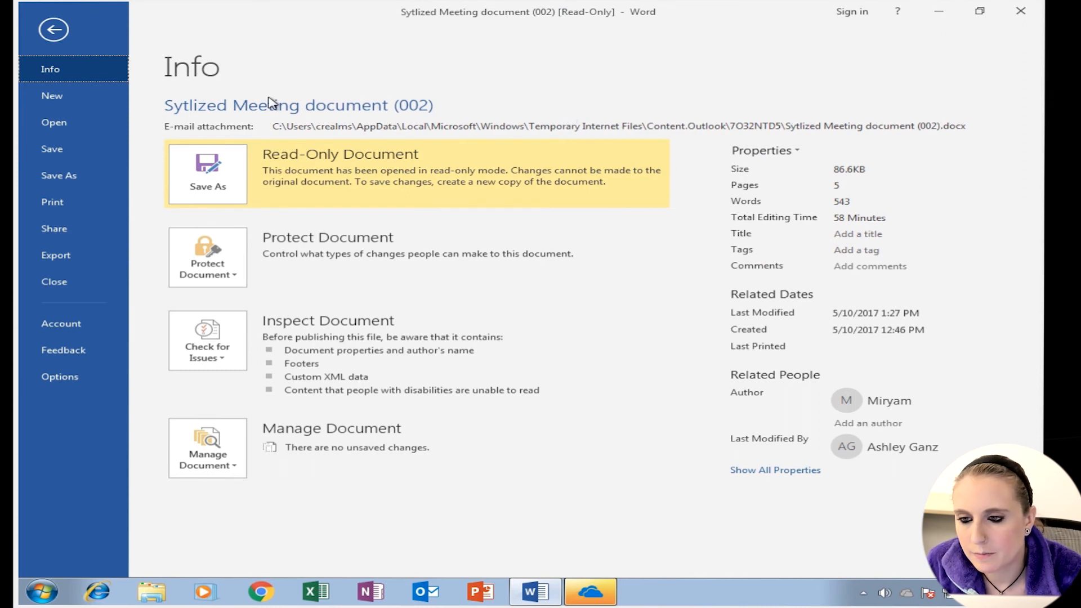
pyautogui.click(58, 177)
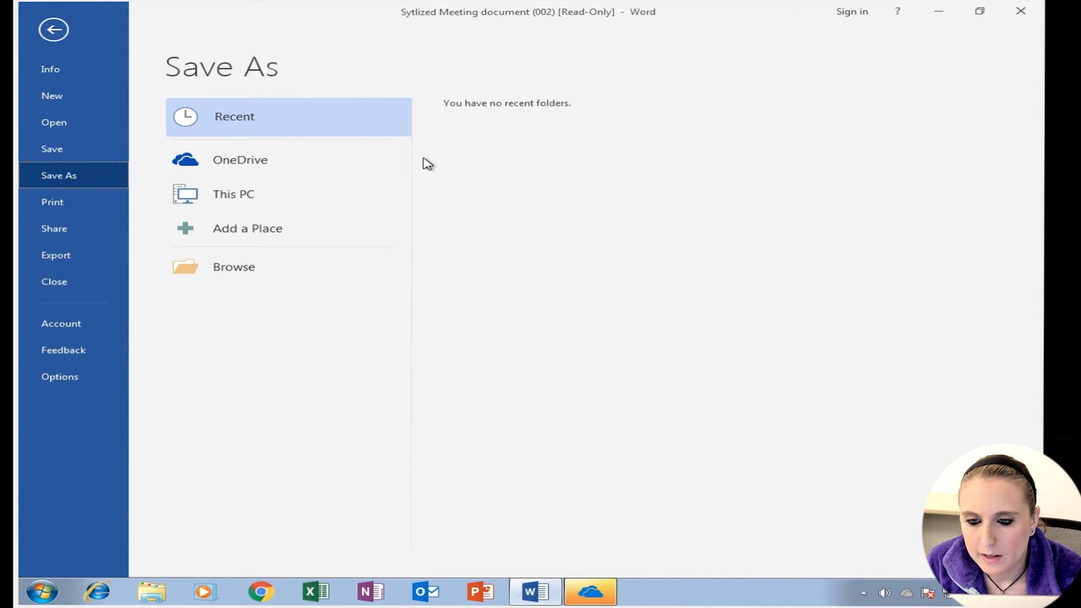
pyautogui.click(238, 201)
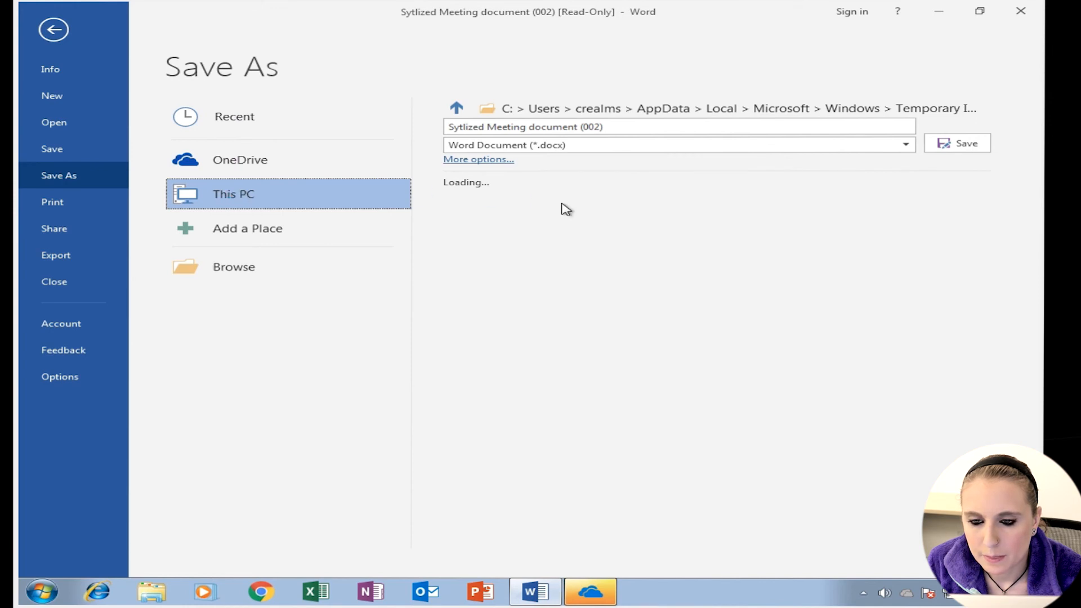
pyautogui.click(535, 332)
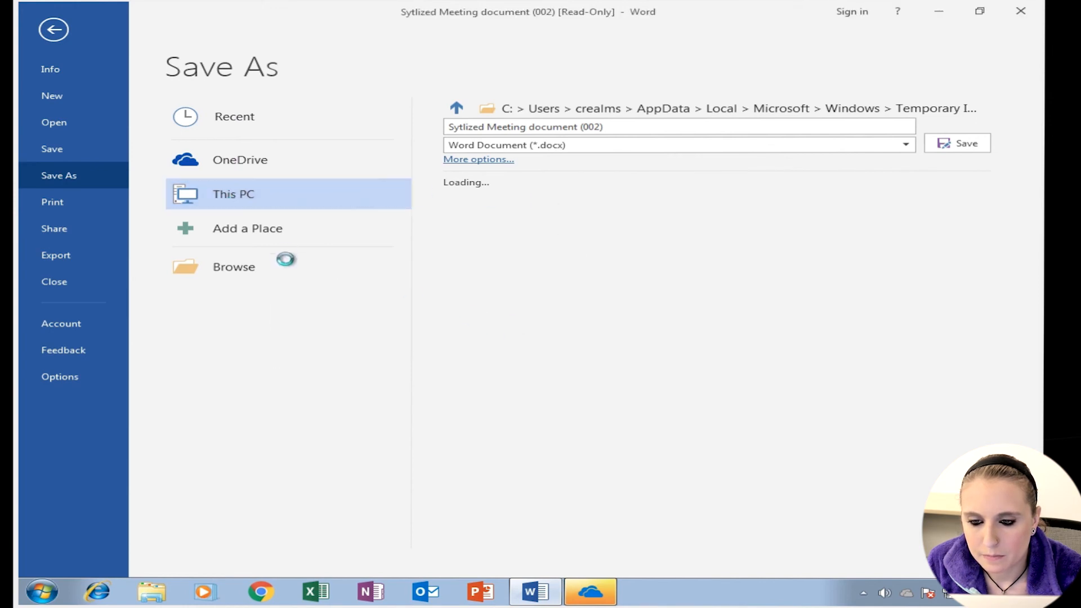
pyautogui.click(260, 271)
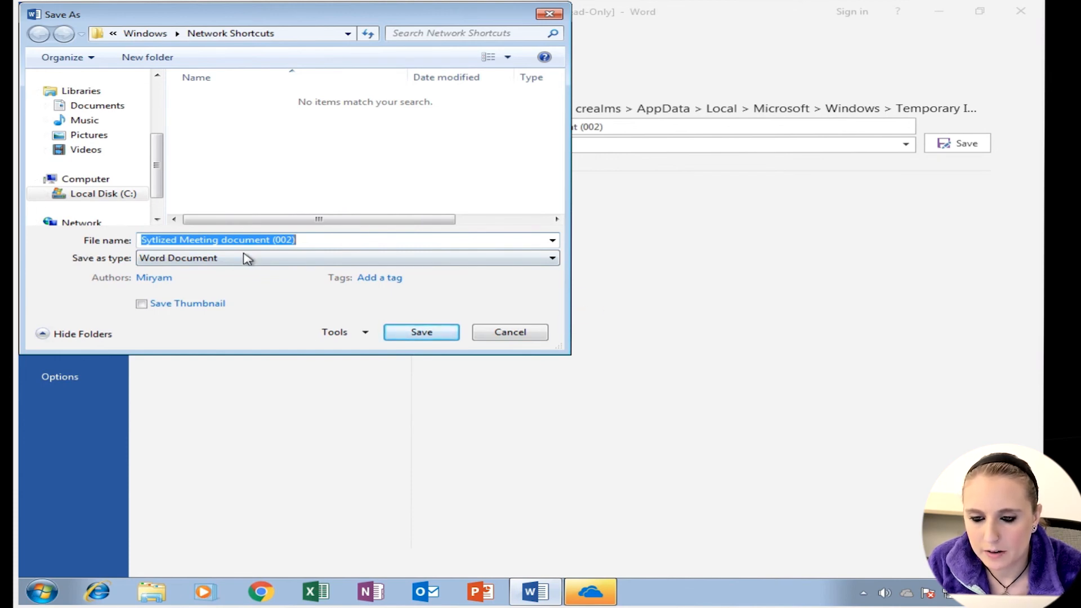
pyautogui.click(552, 259)
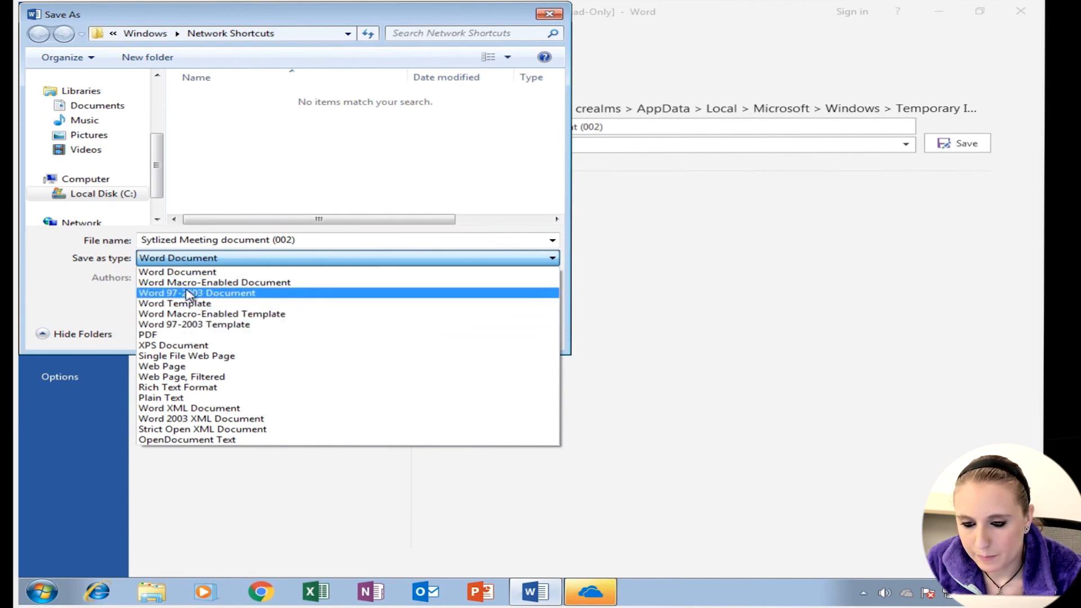
pyautogui.click(181, 273)
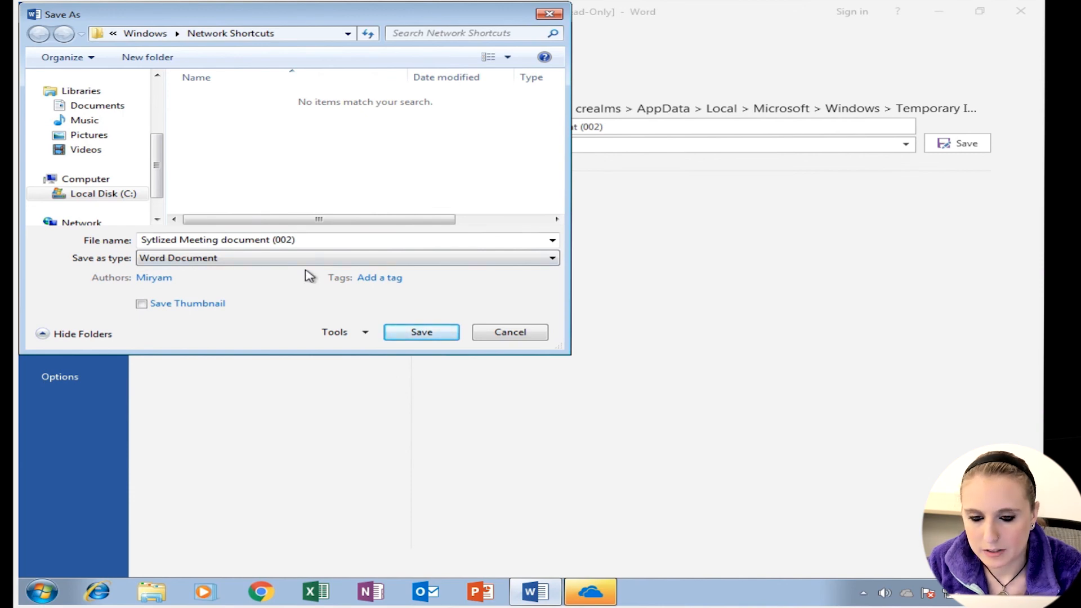
pyautogui.click(410, 333)
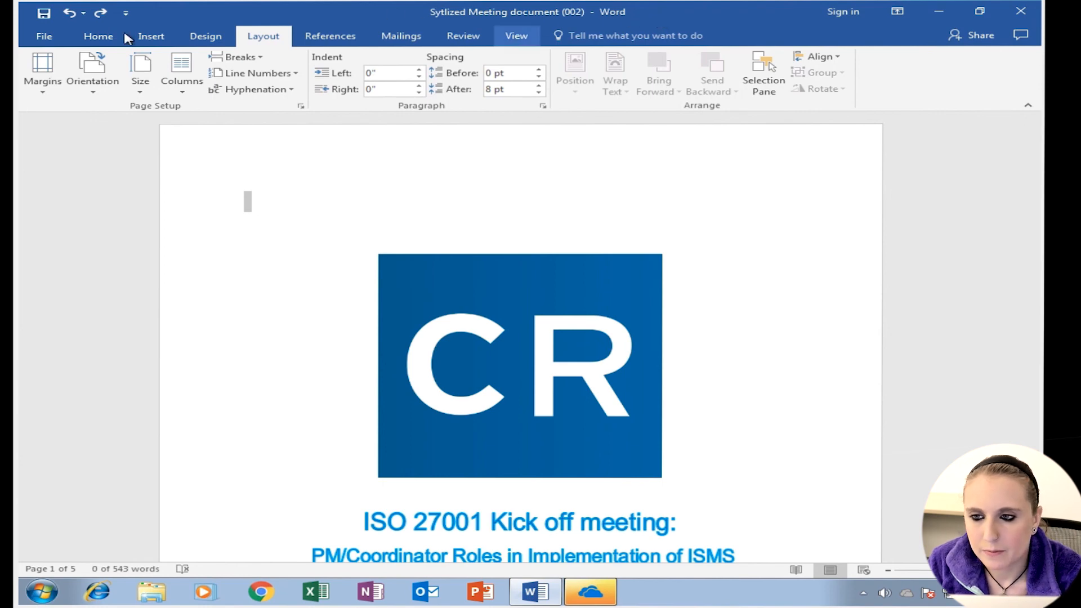
# - Save the document as a PDF named Sytlized Meeting document (002) in the same folder
pyautogui.click(37, 39)
pyautogui.click(56, 175)
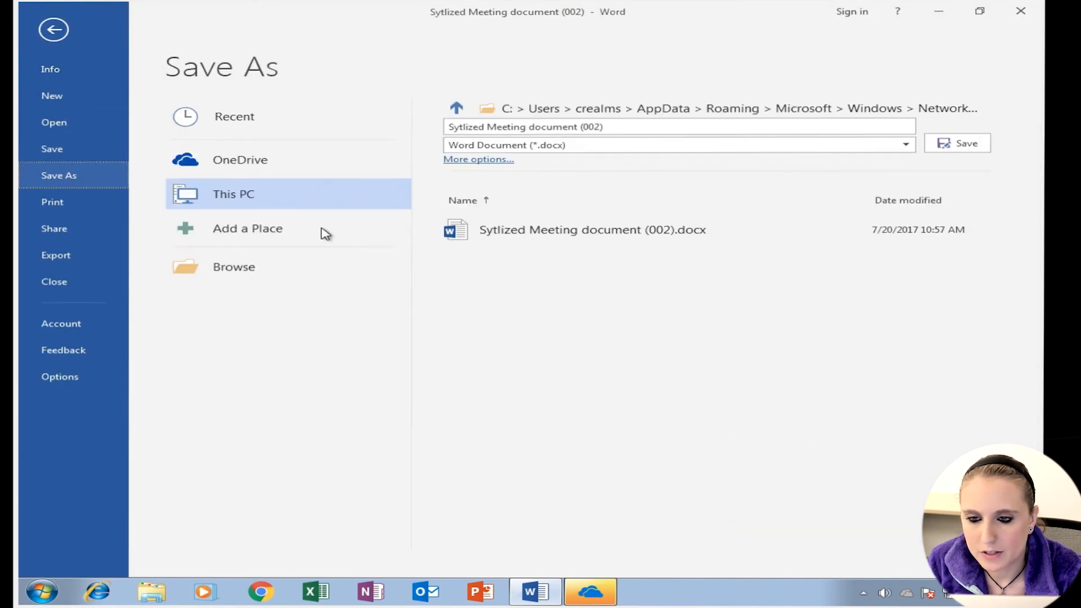
pyautogui.doubleClick(232, 204)
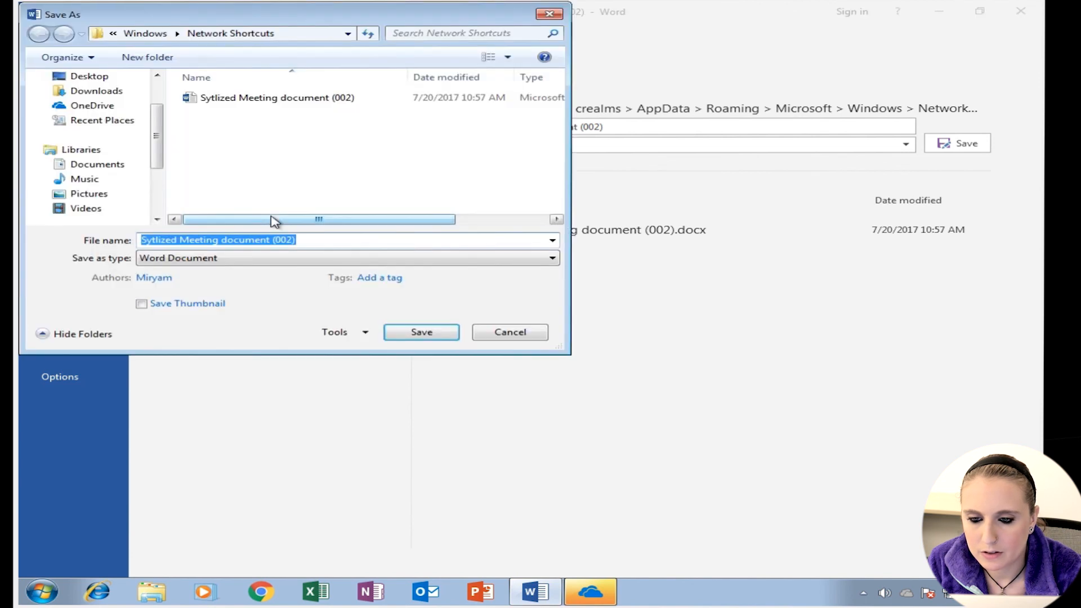
pyautogui.click(495, 258)
pyautogui.click(214, 335)
pyautogui.click(427, 369)
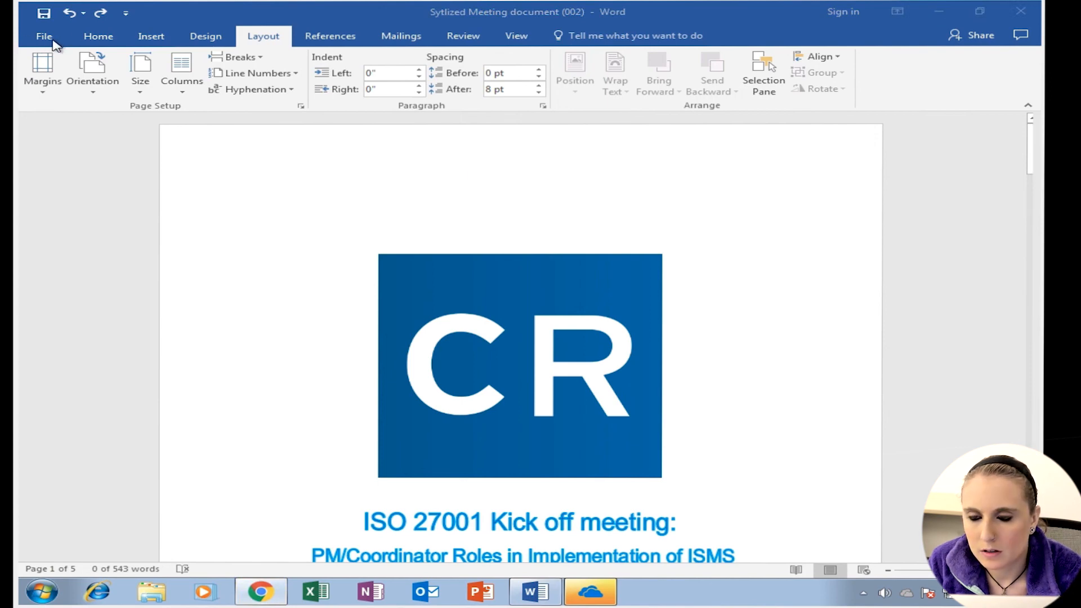
# - Scroll through the exported PDF in the browser, then close the browser window
pyautogui.scroll(-15, 599, 298)
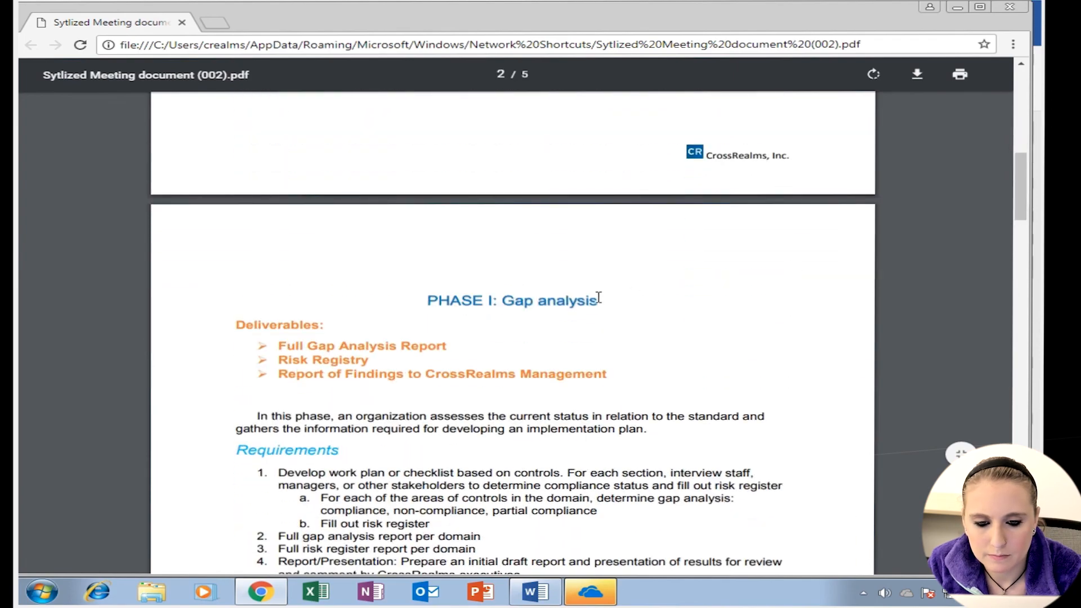
pyautogui.moveTo(1020, 217); pyautogui.dragTo(1017, 77)
pyautogui.click(1016, 9)
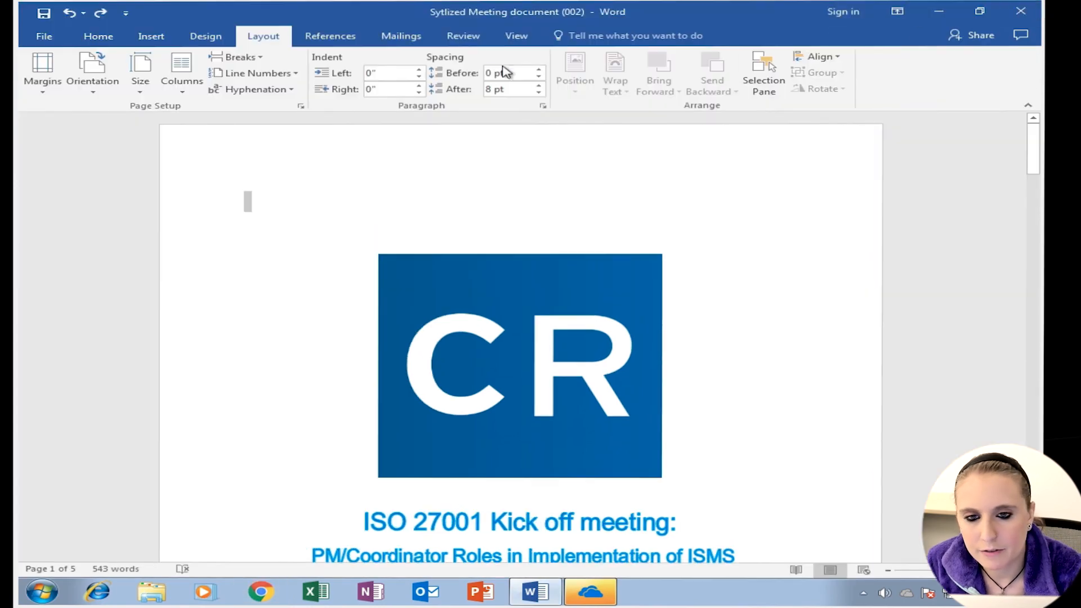